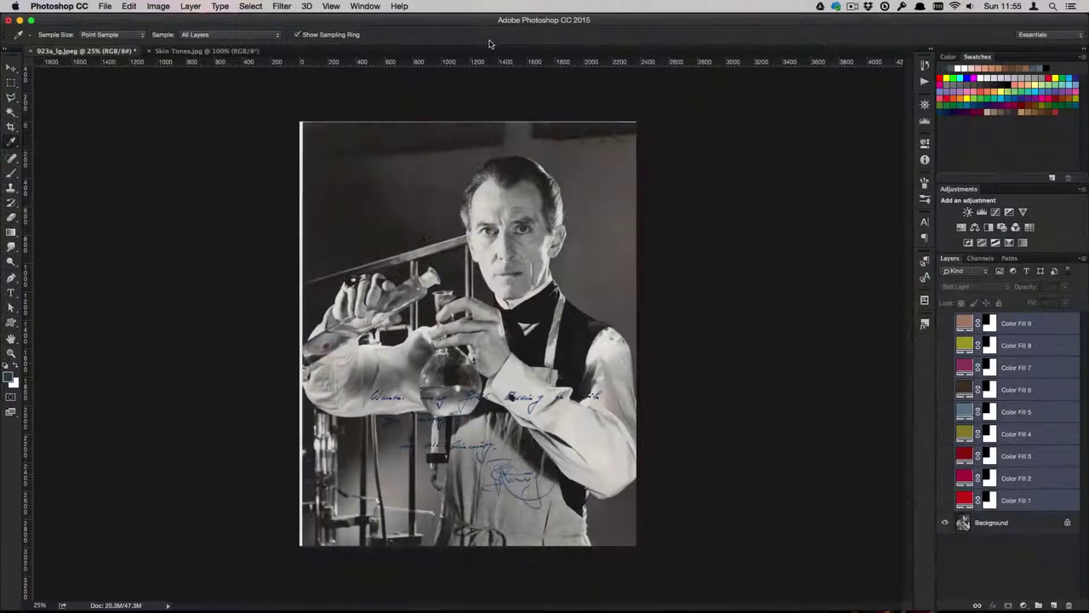
Zoom to 100% on the flask inscription, select the Spot Healing Brush, and duplicate the Background layer.
{"action": "key", "text": "j"}
{"action": "key", "text": "ctrl+1"}
{"action": "right_click", "coordinate": [11, 158]}
{"action": "left_click", "coordinate": [68, 155]}
{"action": "key", "text": "ctrl+j"}
Spot-heal the handwritten words and ink marks on the sleeve and lower area.
{"action": "mouse_move", "coordinate": [415, 318]}
{"action": "left_mouse_down"}
{"action": "mouse_move", "coordinate": [385, 364]}
{"action": "mouse_move", "coordinate": [430, 344]}
{"action": "mouse_move", "coordinate": [508, 356]}
{"action": "left_mouse_up"}
{"action": "left_click_drag", "start_coordinate": [516, 446], "coordinate": [430, 451]}
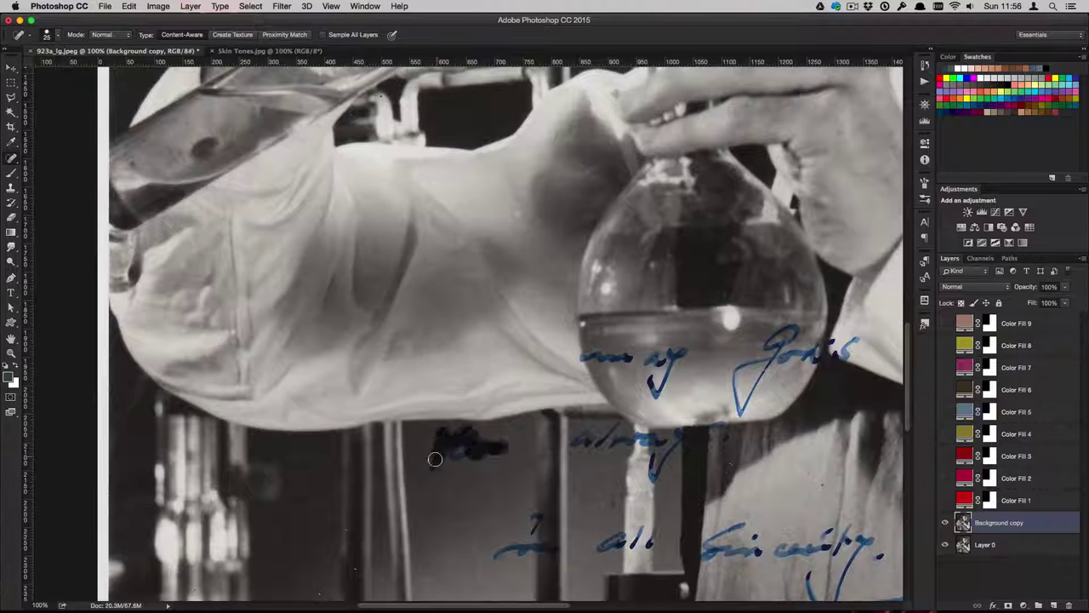
{"action": "mouse_move", "coordinate": [545, 565]}
{"action": "left_mouse_down"}
{"action": "mouse_move", "coordinate": [531, 543]}
{"action": "mouse_move", "coordinate": [504, 552]}
{"action": "left_mouse_up"}
{"action": "left_click_drag", "start_coordinate": [536, 514], "coordinate": [534, 556]}
{"action": "mouse_move", "coordinate": [598, 545]}
{"action": "left_mouse_down"}
{"action": "mouse_move", "coordinate": [633, 549]}
{"action": "mouse_move", "coordinate": [652, 512]}
{"action": "left_mouse_up"}
{"action": "mouse_move", "coordinate": [718, 558]}
{"action": "left_mouse_down"}
{"action": "mouse_move", "coordinate": [730, 534]}
{"action": "mouse_move", "coordinate": [766, 549]}
{"action": "mouse_move", "coordinate": [805, 543]}
{"action": "left_mouse_up"}
Heal the handwriting below and across the flask and the marks near the signature.
{"action": "mouse_move", "coordinate": [668, 437]}
{"action": "left_mouse_down"}
{"action": "mouse_move", "coordinate": [725, 434]}
{"action": "mouse_move", "coordinate": [651, 477]}
{"action": "left_mouse_up"}
{"action": "left_click_drag", "start_coordinate": [684, 440], "coordinate": [568, 437]}
{"action": "left_click_drag", "start_coordinate": [657, 375], "coordinate": [654, 396]}
{"action": "left_click_drag", "start_coordinate": [583, 357], "coordinate": [687, 353]}
{"action": "scroll", "coordinate": [672, 354], "scroll_direction": "down", "scroll_amount": 3}
{"action": "scroll", "coordinate": [673, 354], "scroll_direction": "right", "scroll_amount": 5}
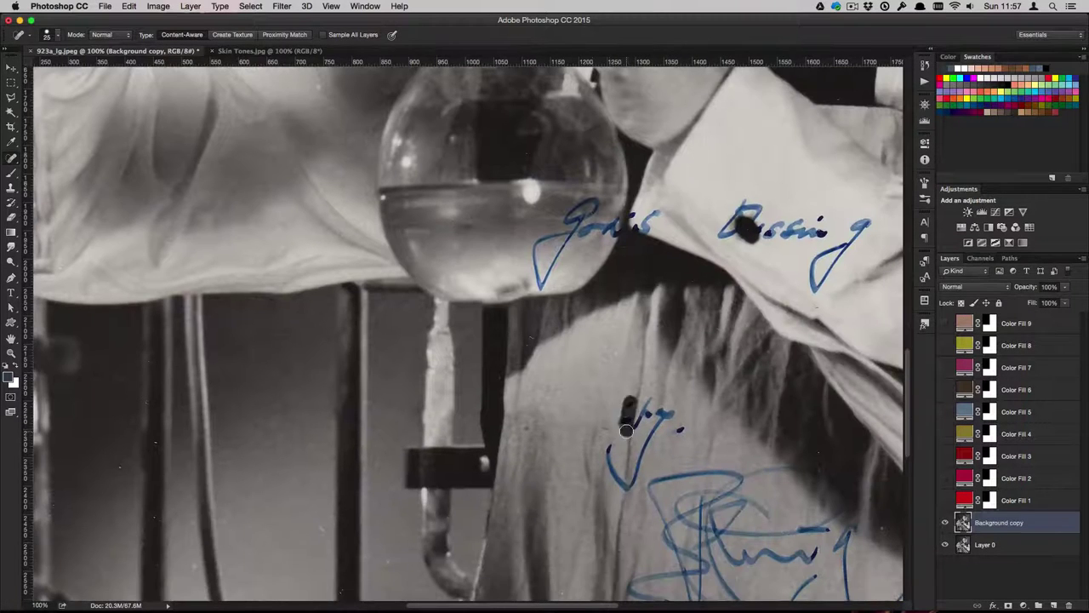
{"action": "mouse_move", "coordinate": [606, 440]}
{"action": "left_mouse_down"}
{"action": "mouse_move", "coordinate": [651, 434]}
{"action": "mouse_move", "coordinate": [637, 399]}
{"action": "left_mouse_up"}
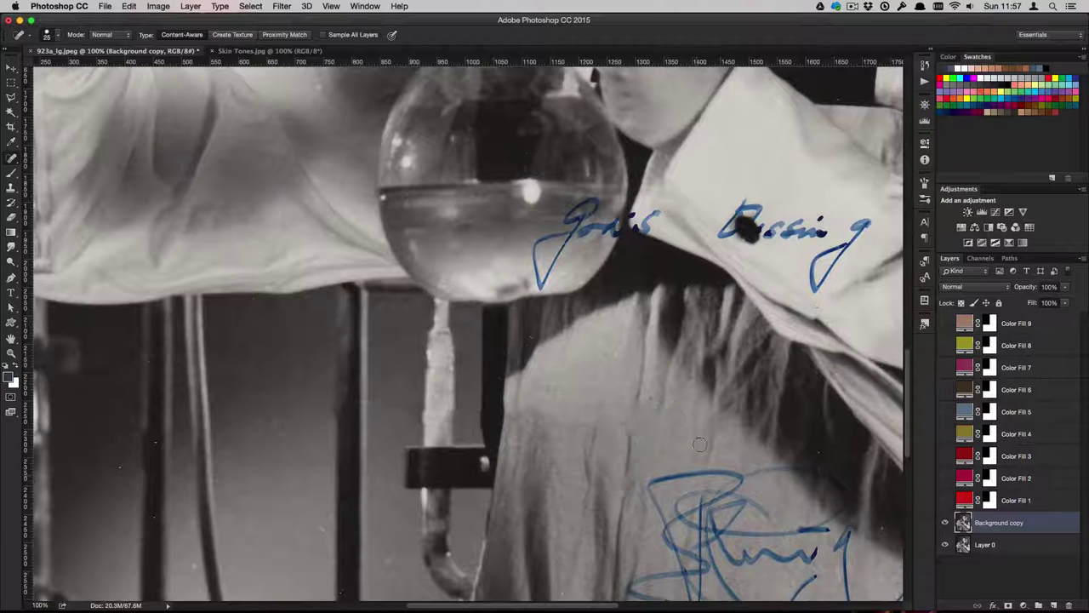
{"action": "left_click_drag", "start_coordinate": [593, 204], "coordinate": [537, 287]}
{"action": "mouse_move", "coordinate": [567, 245]}
{"action": "left_mouse_down"}
{"action": "mouse_move", "coordinate": [622, 211]}
{"action": "mouse_move", "coordinate": [649, 210]}
{"action": "mouse_move", "coordinate": [464, 286]}
{"action": "left_mouse_up"}
Heal the blue ink on the sleeve and around the cufflink, undoing one stroke.
{"action": "left_click_drag", "start_coordinate": [698, 306], "coordinate": [657, 366]}
{"action": "left_click_drag", "start_coordinate": [617, 319], "coordinate": [656, 309]}
{"action": "left_click_drag", "start_coordinate": [583, 313], "coordinate": [670, 332]}
{"action": "key", "text": "ctrl+z"}
{"action": "left_click_drag", "start_coordinate": [600, 291], "coordinate": [552, 317]}
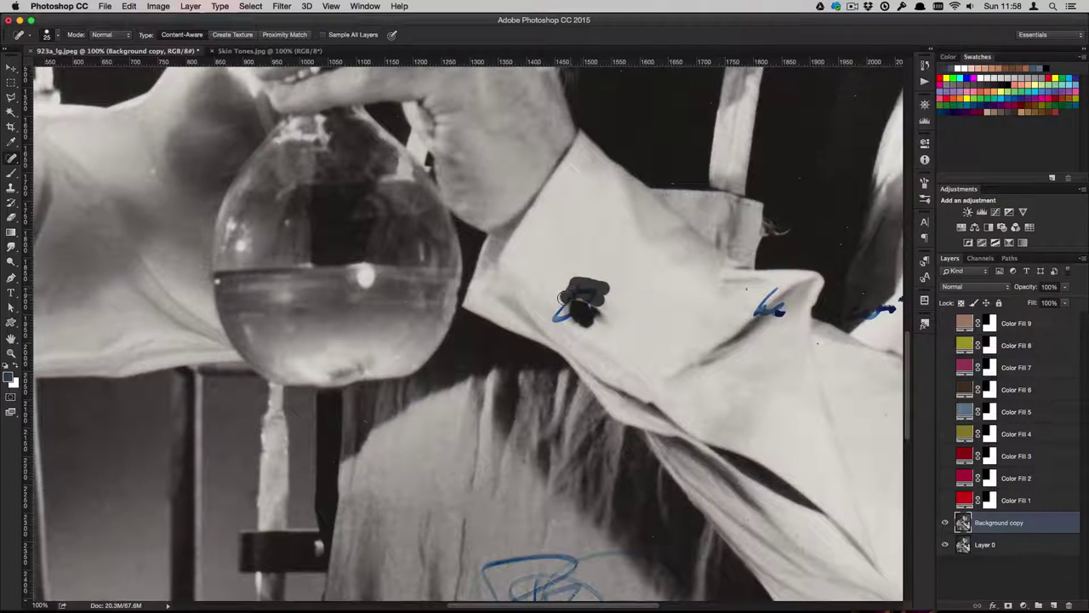
{"action": "left_click_drag", "start_coordinate": [606, 296], "coordinate": [602, 325]}
Try patching the cuff, undo it to restore the cufflink, then spot-heal the cuff-edge mark.
{"action": "left_click_drag", "start_coordinate": [12, 159], "coordinate": [68, 182]}
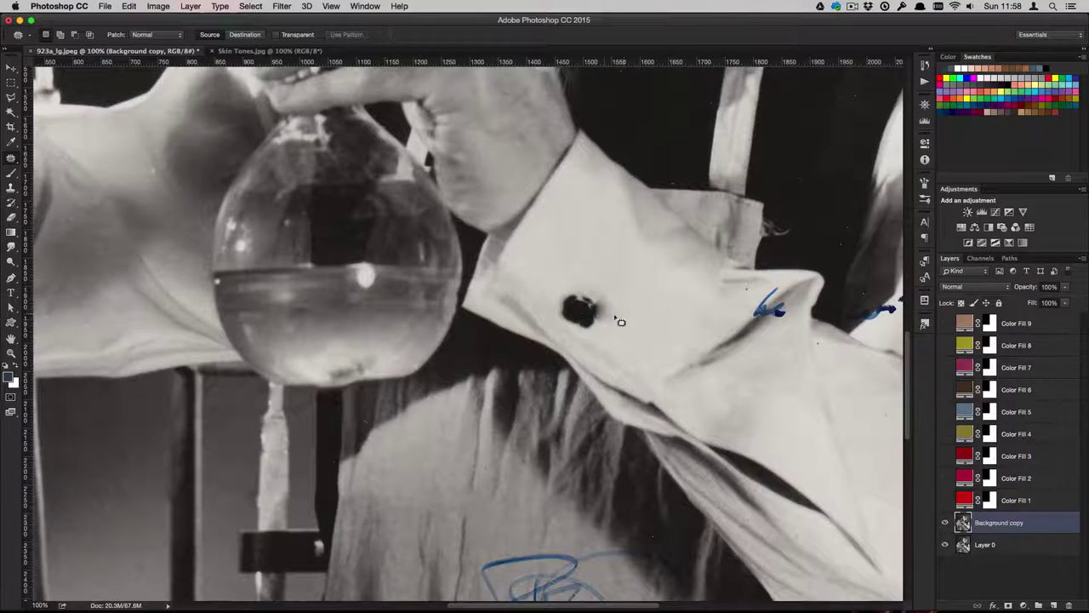
{"action": "left_click_drag", "start_coordinate": [587, 313], "coordinate": [588, 247]}
{"action": "key", "text": "ctrl+d"}
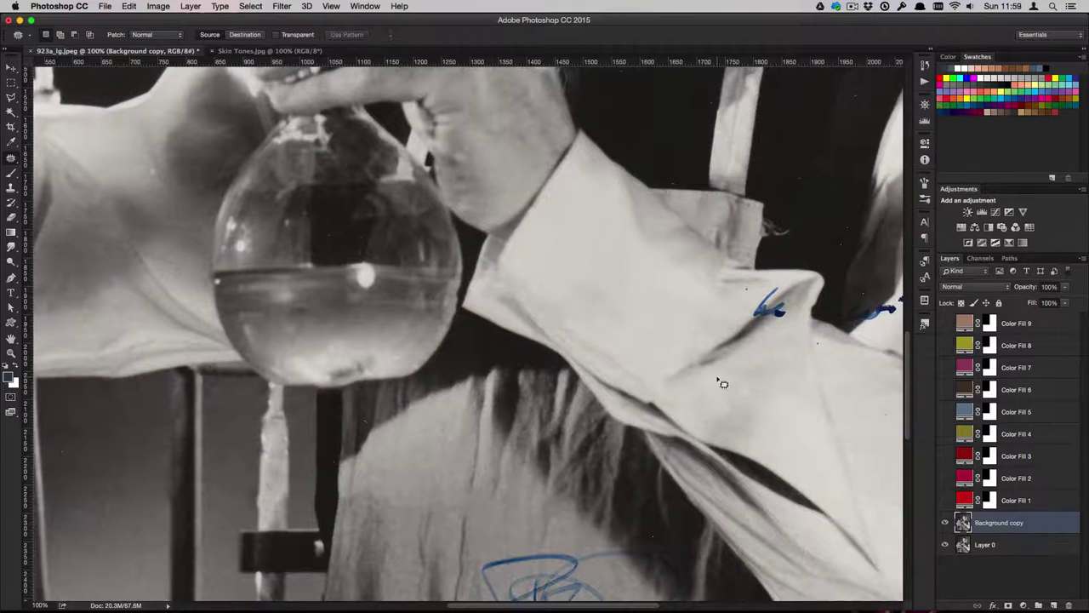
{"action": "key", "text": "ctrl+z"}
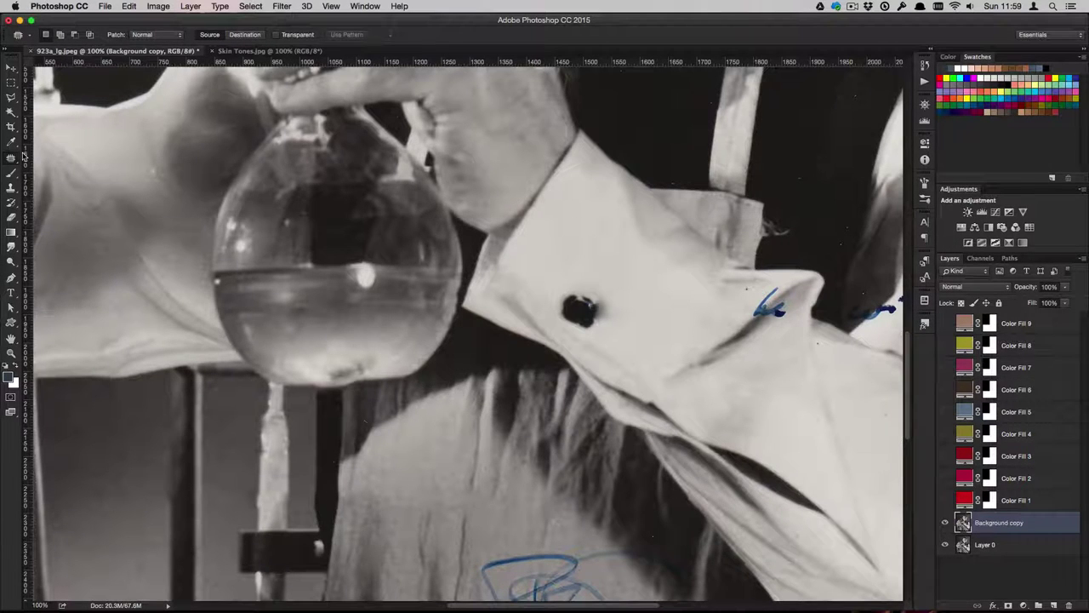
{"action": "left_click_drag", "start_coordinate": [6, 168], "coordinate": [51, 156]}
{"action": "left_click_drag", "start_coordinate": [774, 290], "coordinate": [770, 312]}
{"action": "scroll", "coordinate": [840, 364], "scroll_direction": "right", "scroll_amount": 10}
Spot-heal the signature's strokes, loops and lines across the apron.
{"action": "mouse_move", "coordinate": [442, 337]}
{"action": "left_mouse_down"}
{"action": "mouse_move", "coordinate": [405, 330]}
{"action": "mouse_move", "coordinate": [404, 344]}
{"action": "mouse_move", "coordinate": [484, 312]}
{"action": "left_mouse_up"}
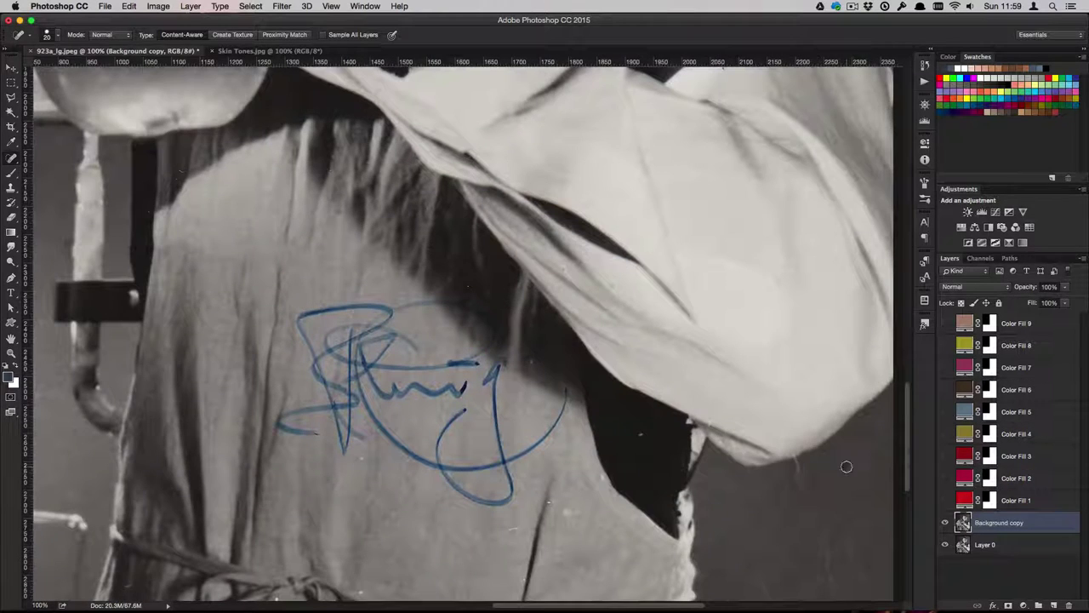
{"action": "left_click_drag", "start_coordinate": [569, 390], "coordinate": [432, 463]}
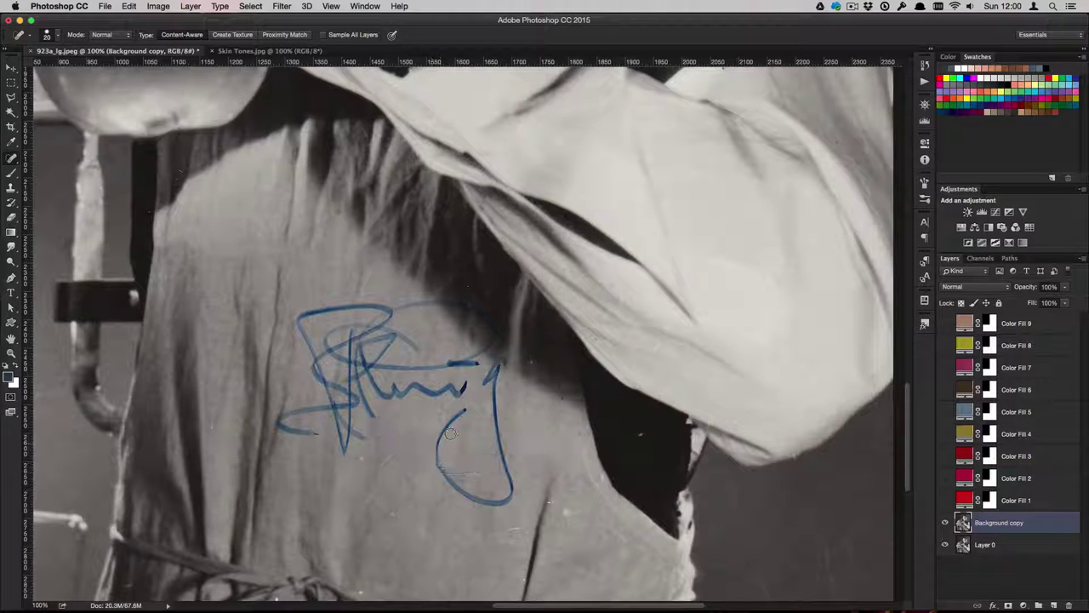
{"action": "left_click_drag", "start_coordinate": [466, 410], "coordinate": [497, 373]}
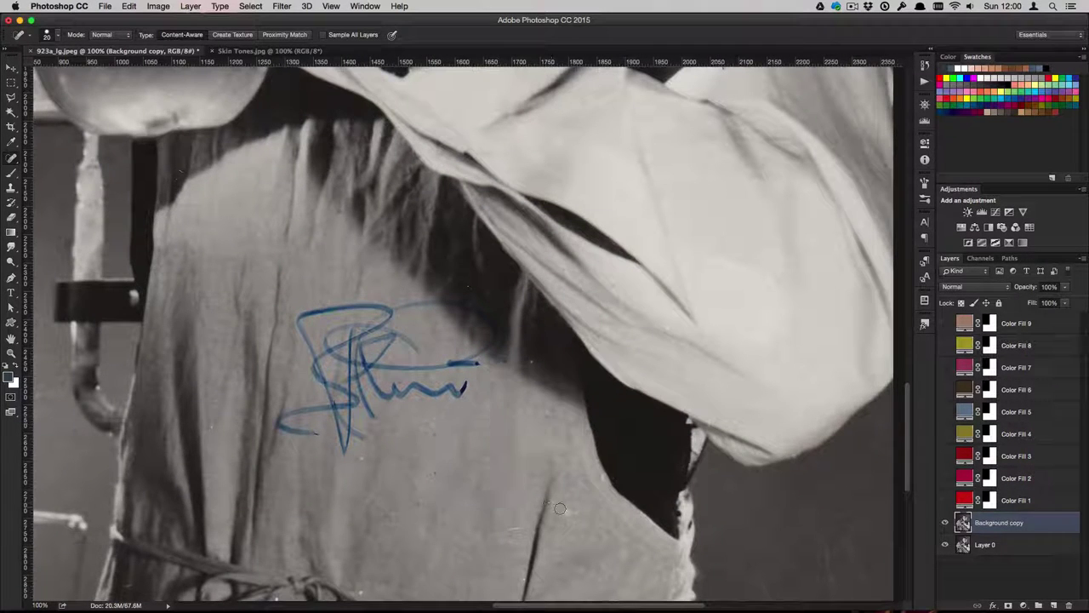
{"action": "left_click_drag", "start_coordinate": [322, 434], "coordinate": [312, 349]}
{"action": "left_click_drag", "start_coordinate": [323, 387], "coordinate": [347, 406]}
{"action": "left_click_drag", "start_coordinate": [510, 339], "coordinate": [387, 307]}
{"action": "mouse_move", "coordinate": [415, 364]}
{"action": "left_mouse_down"}
{"action": "mouse_move", "coordinate": [478, 362]}
{"action": "mouse_move", "coordinate": [446, 387]}
{"action": "mouse_move", "coordinate": [466, 381]}
{"action": "left_mouse_up"}
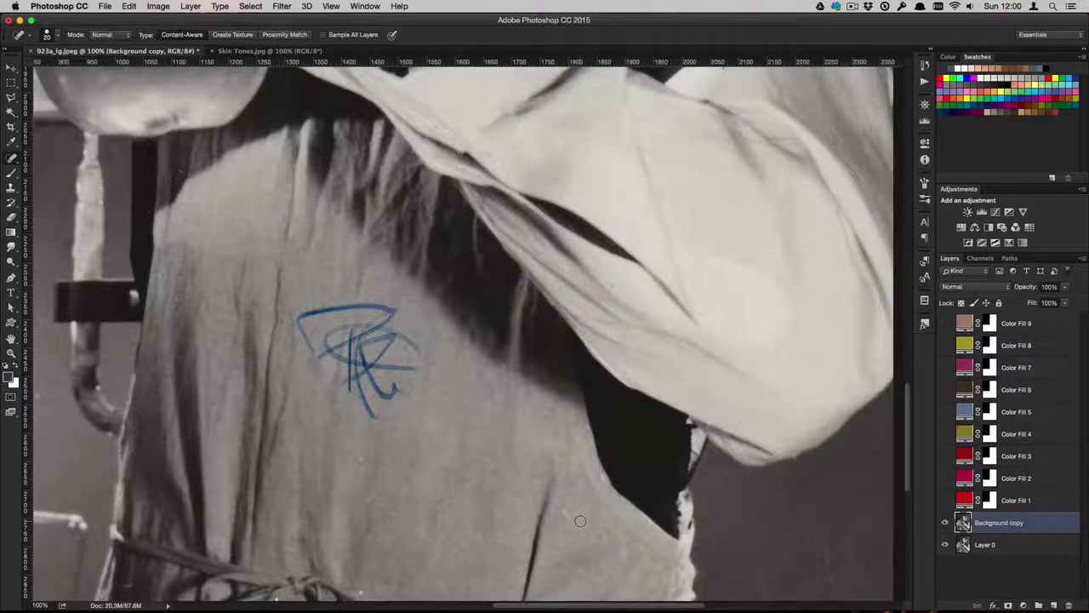
Move the leftover scribble with the Content-Aware Move tool, then return to Spot Healing.
{"action": "left_click_drag", "start_coordinate": [15, 163], "coordinate": [59, 195]}
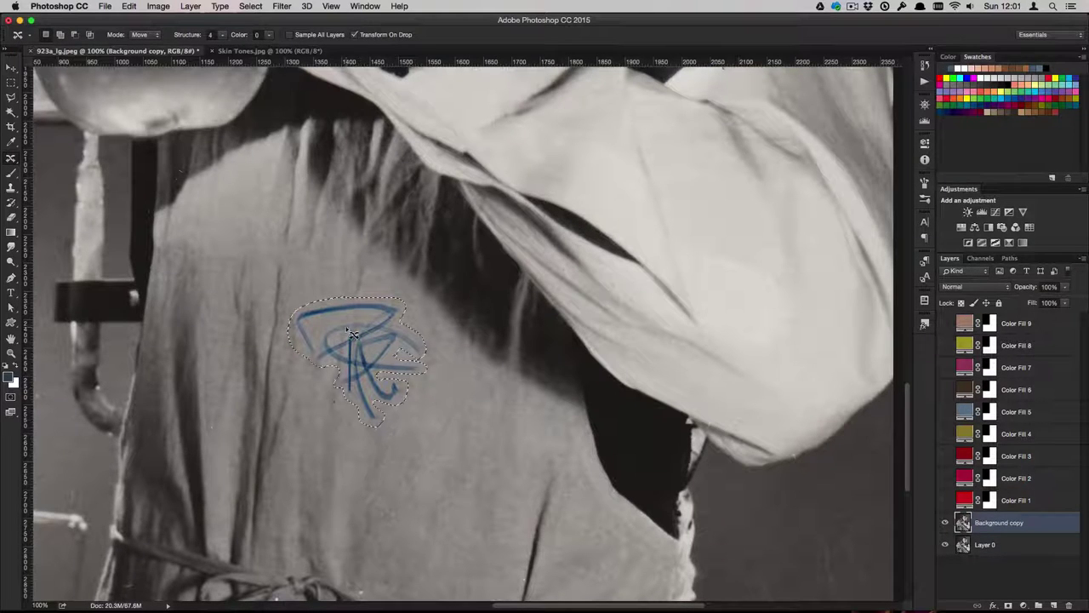
{"action": "mouse_move", "coordinate": [400, 361]}
{"action": "left_mouse_down"}
{"action": "mouse_move", "coordinate": [473, 455]}
{"action": "mouse_move", "coordinate": [688, 368]}
{"action": "mouse_move", "coordinate": [708, 382]}
{"action": "left_mouse_up"}
{"action": "left_click_drag", "start_coordinate": [11, 160], "coordinate": [51, 158]}
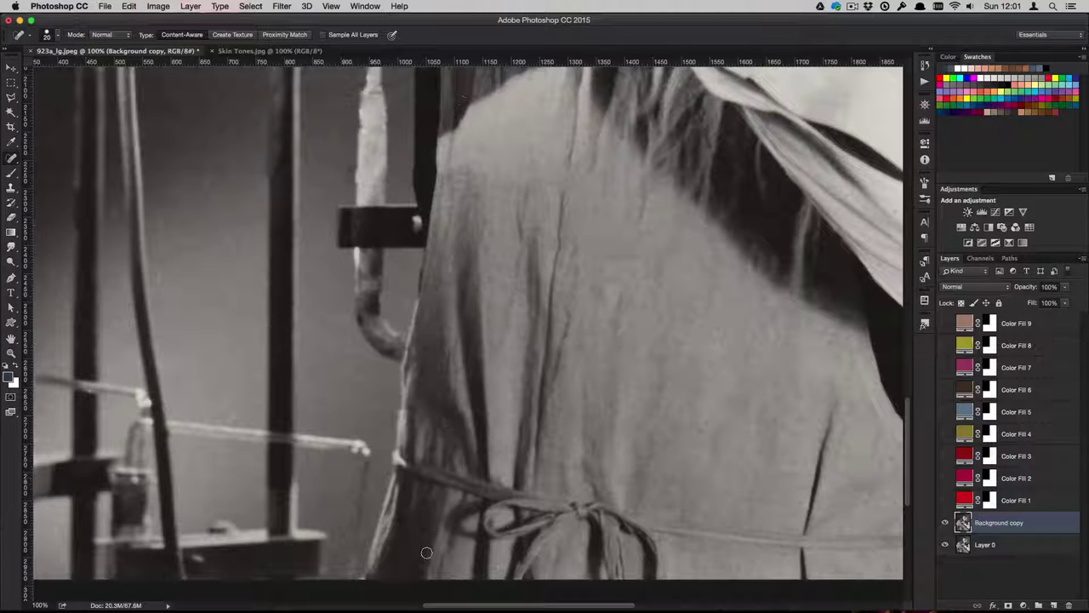
Heal the blemishes, orange stain and marks along the photo's top edge.
{"action": "scroll", "coordinate": [426, 553], "scroll_direction": "left", "scroll_amount": 10}
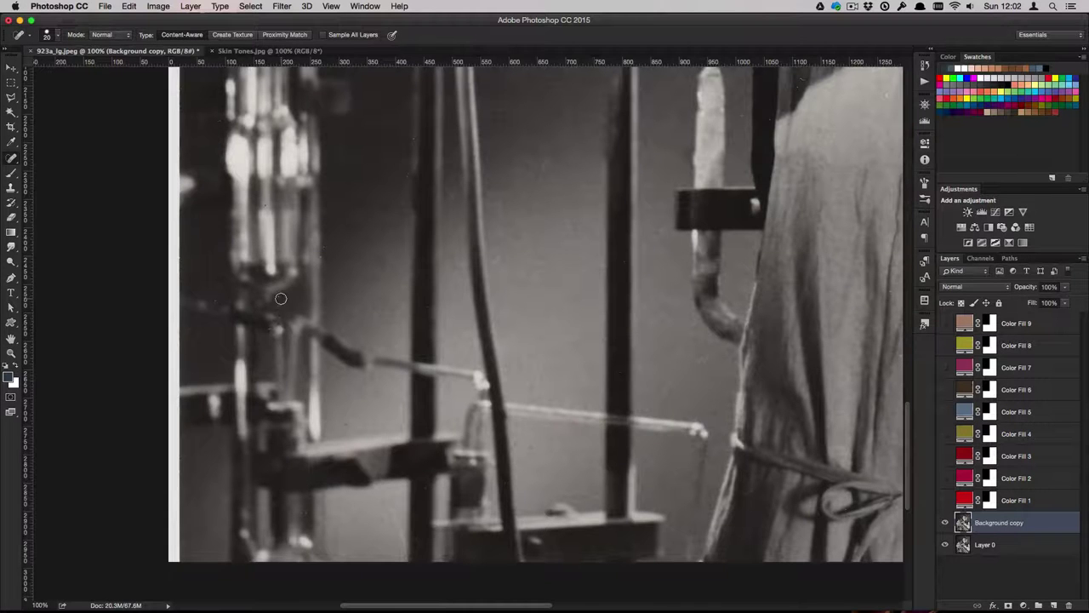
{"action": "scroll", "coordinate": [360, 382], "scroll_direction": "up", "scroll_amount": 10}
{"action": "scroll", "coordinate": [360, 382], "scroll_direction": "up", "scroll_amount": 10}
{"action": "scroll", "coordinate": [446, 213], "scroll_direction": "up", "scroll_amount": 5}
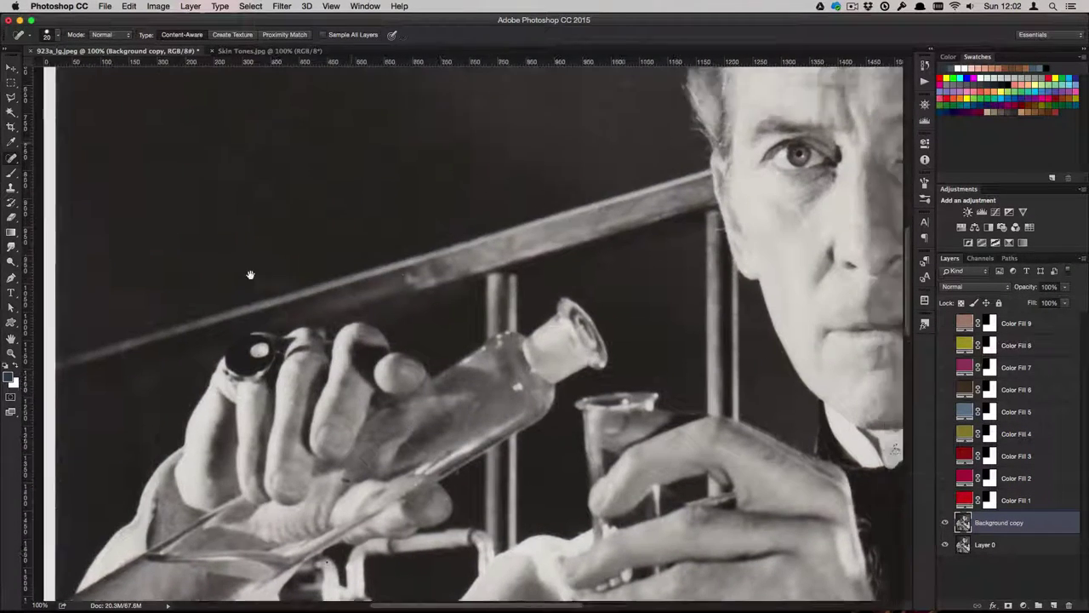
{"action": "scroll", "coordinate": [340, 255], "scroll_direction": "up", "scroll_amount": 10}
{"action": "left_click_drag", "start_coordinate": [411, 151], "coordinate": [420, 285]}
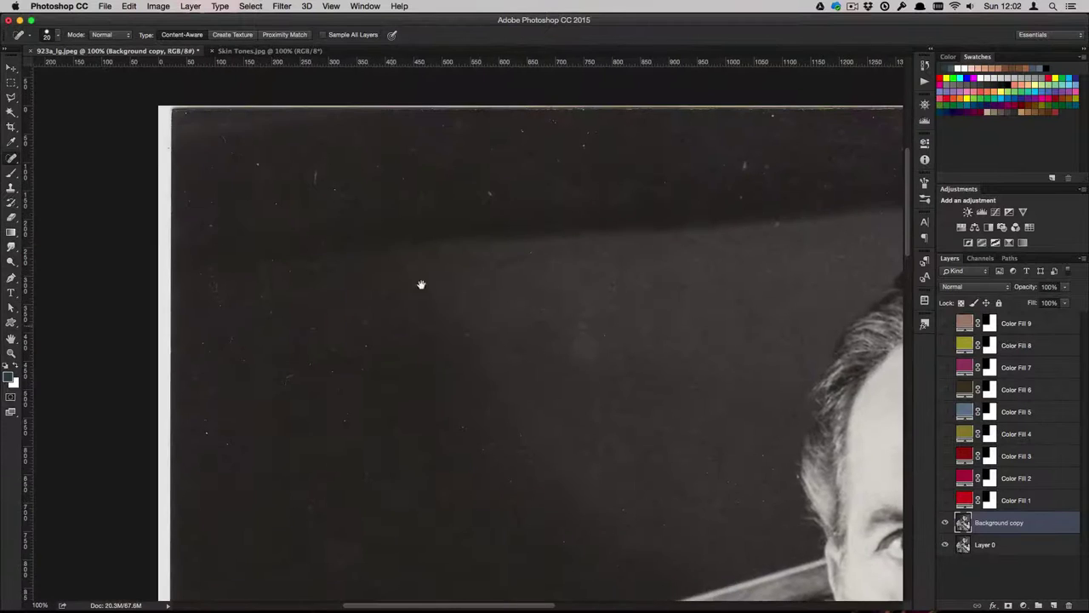
{"action": "scroll", "coordinate": [397, 370], "scroll_direction": "right", "scroll_amount": 15}
{"action": "left_click_drag", "start_coordinate": [421, 223], "coordinate": [529, 209]}
{"action": "left_click_drag", "start_coordinate": [424, 249], "coordinate": [554, 223]}
{"action": "left_click_drag", "start_coordinate": [705, 227], "coordinate": [595, 218]}
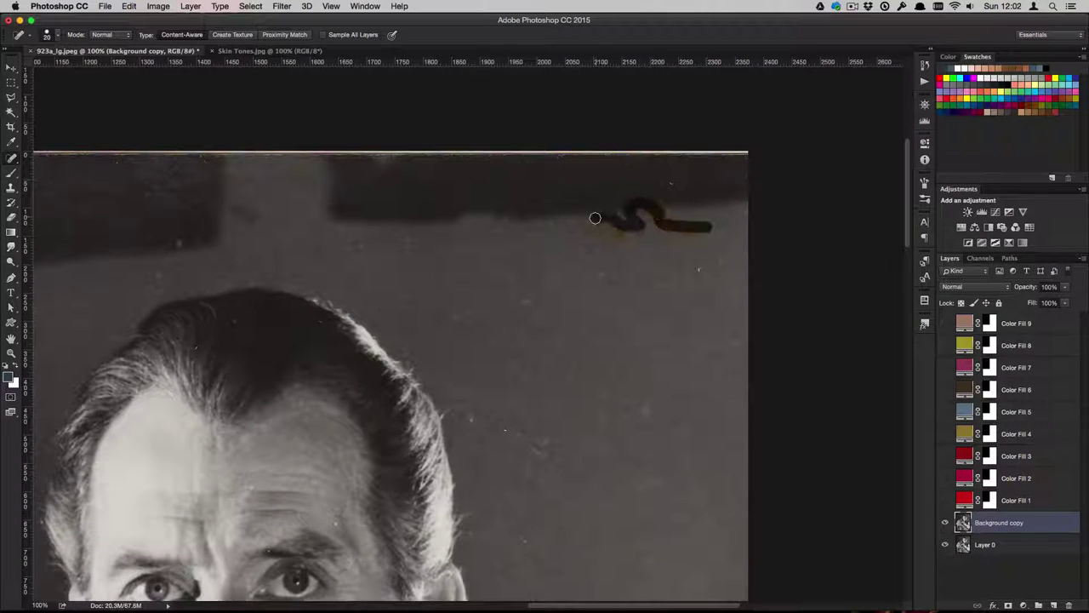
{"action": "left_click_drag", "start_coordinate": [663, 215], "coordinate": [625, 214]}
{"action": "left_click_drag", "start_coordinate": [732, 345], "coordinate": [676, 315]}
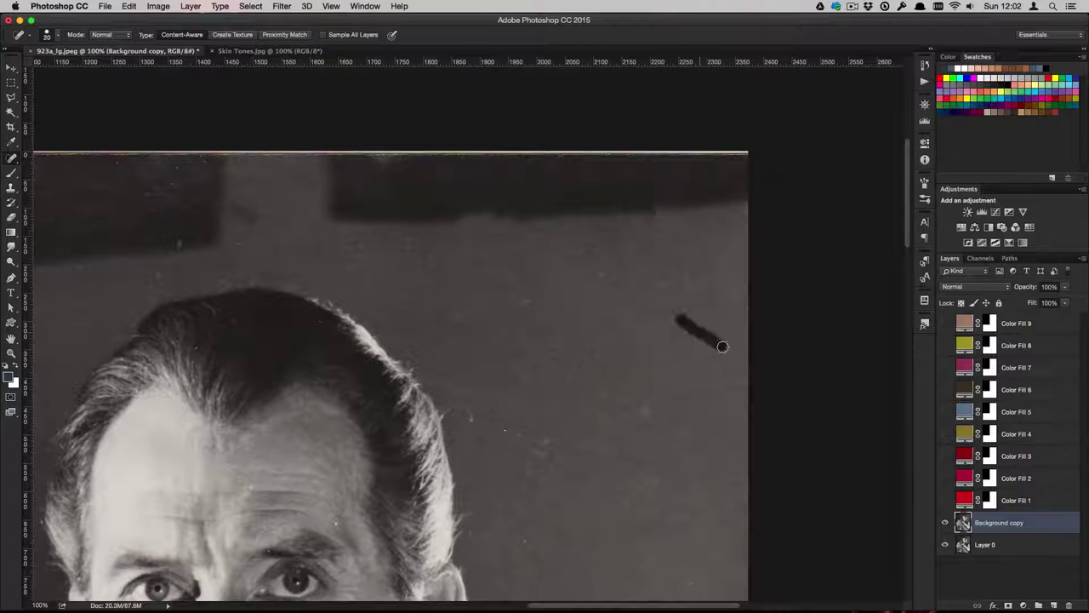
Content-Aware fill the thin white strip along the top edge.
{"action": "key", "text": "super+minus"}
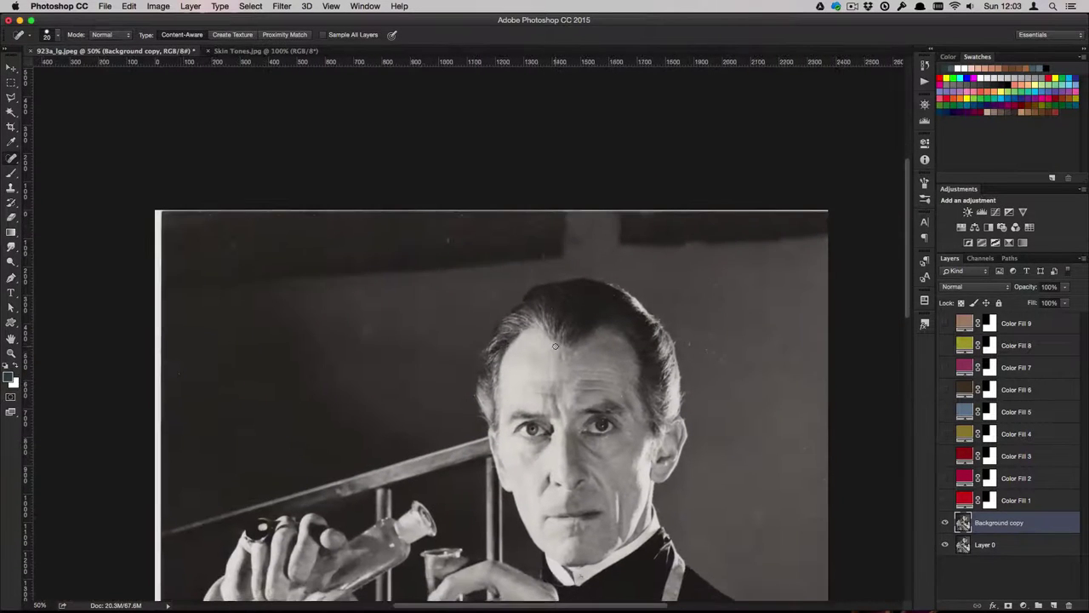
{"action": "key", "text": "m"}
{"action": "left_click_drag", "start_coordinate": [171, 208], "coordinate": [850, 216]}
{"action": "key", "text": "shift+BackSpace"}
{"action": "key", "text": "Return"}
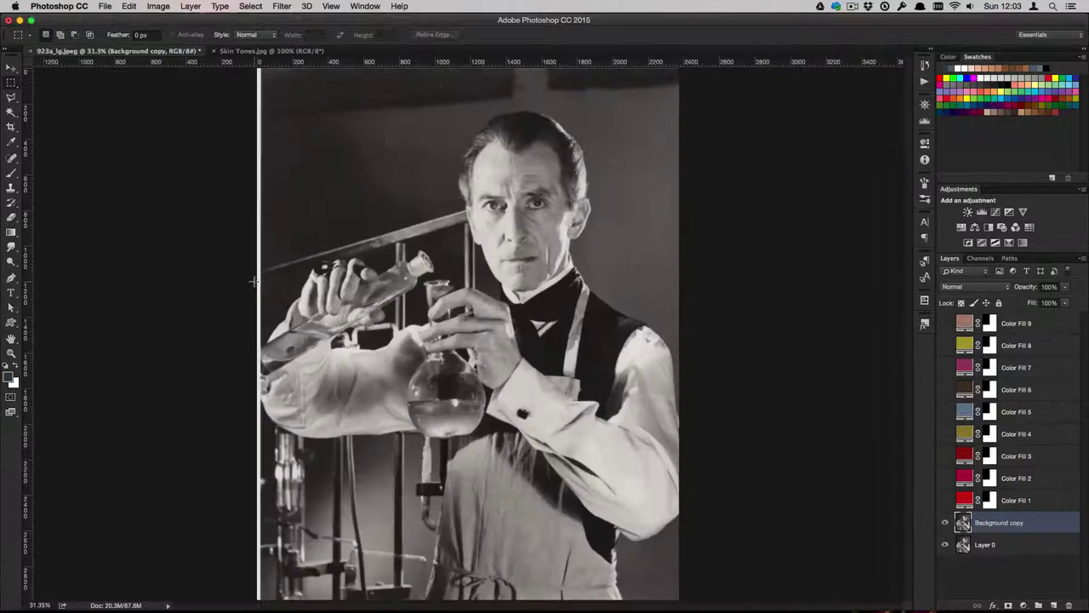
Content-Aware fill the left-edge white strip, then hide the retouched copy to compare.
{"action": "key", "text": "super+minus"}
{"action": "left_click_drag", "start_coordinate": [299, 120], "coordinate": [303, 575]}
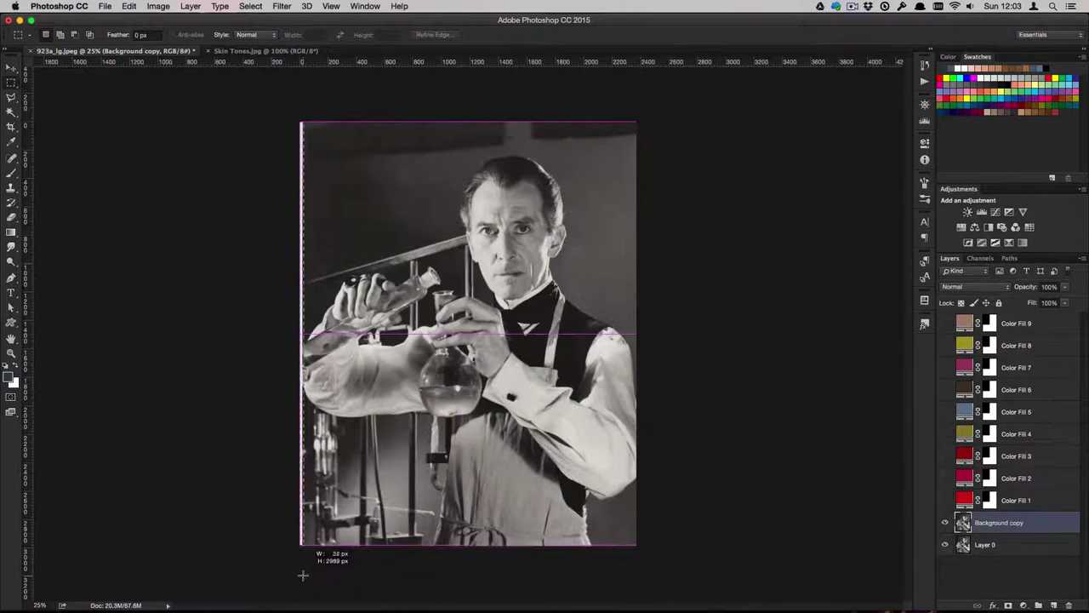
{"action": "key", "text": "shift+BackSpace"}
{"action": "key", "text": "Return"}
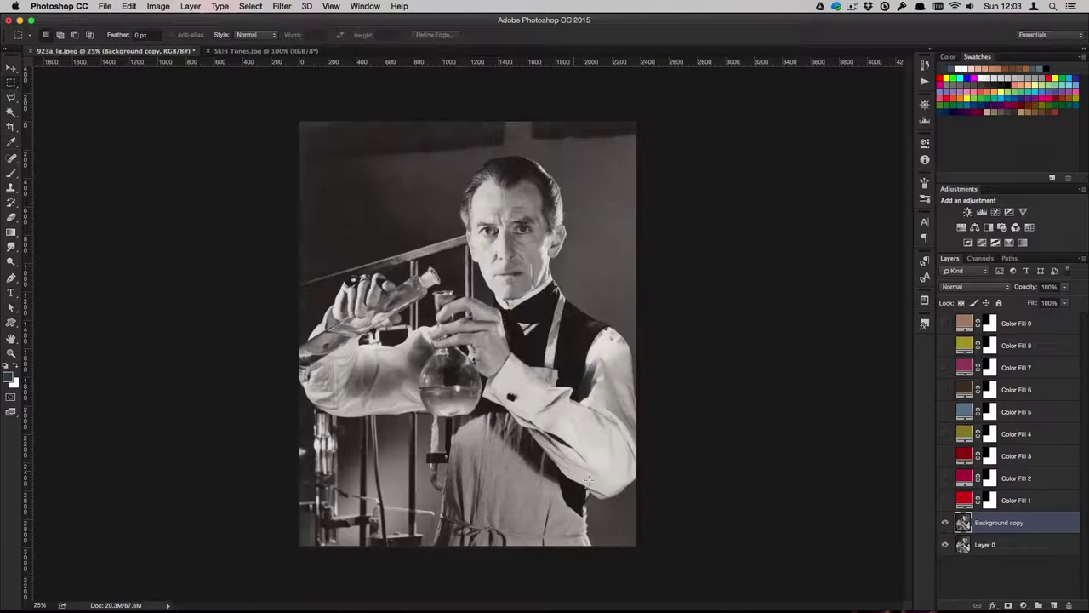
{"action": "left_click", "coordinate": [945, 525]}
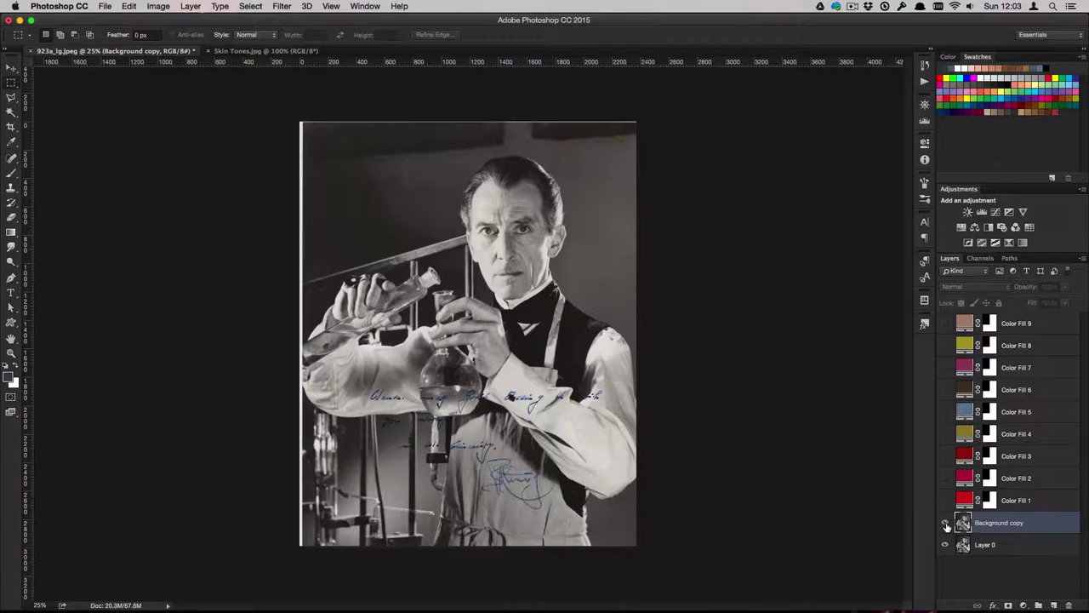
Show the retouched copy, duplicate it, and enter 300 in Image Size before closing it.
{"action": "left_click", "coordinate": [945, 525]}
{"action": "key", "text": "super+j"}
{"action": "left_click", "coordinate": [158, 6]}
{"action": "left_click", "coordinate": [178, 161]}
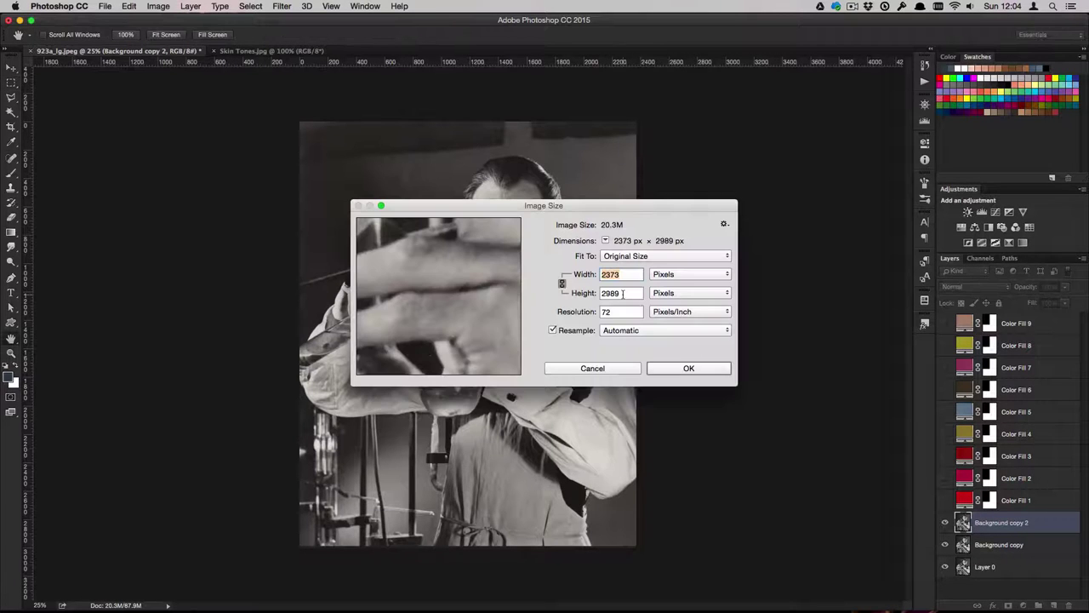
{"action": "key", "text": "Tab"}
{"action": "key", "text": "Tab"}
{"action": "type", "text": "300"}
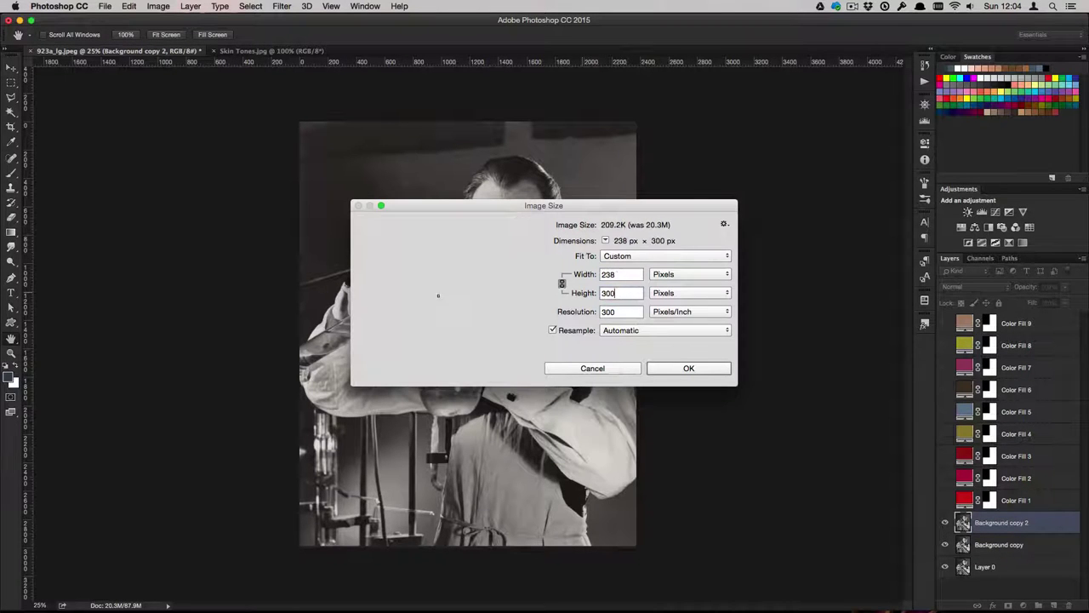
{"action": "left_click", "coordinate": [689, 368]}
Merge both copies down into Layer 0.
{"action": "right_click", "coordinate": [1042, 525]}
{"action": "left_click", "coordinate": [945, 452]}
{"action": "right_click", "coordinate": [1031, 525]}
{"action": "left_click", "coordinate": [934, 454]}
Select Color Fill 9's layer mask and fill it with black.
{"action": "left_click", "coordinate": [999, 304]}
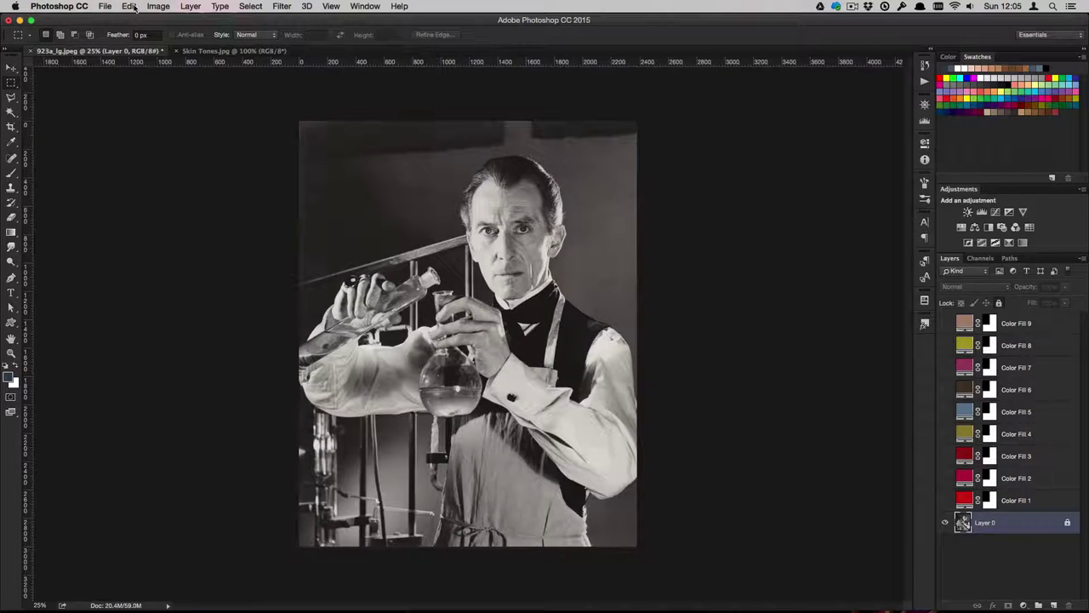
{"action": "left_click", "coordinate": [158, 6]}
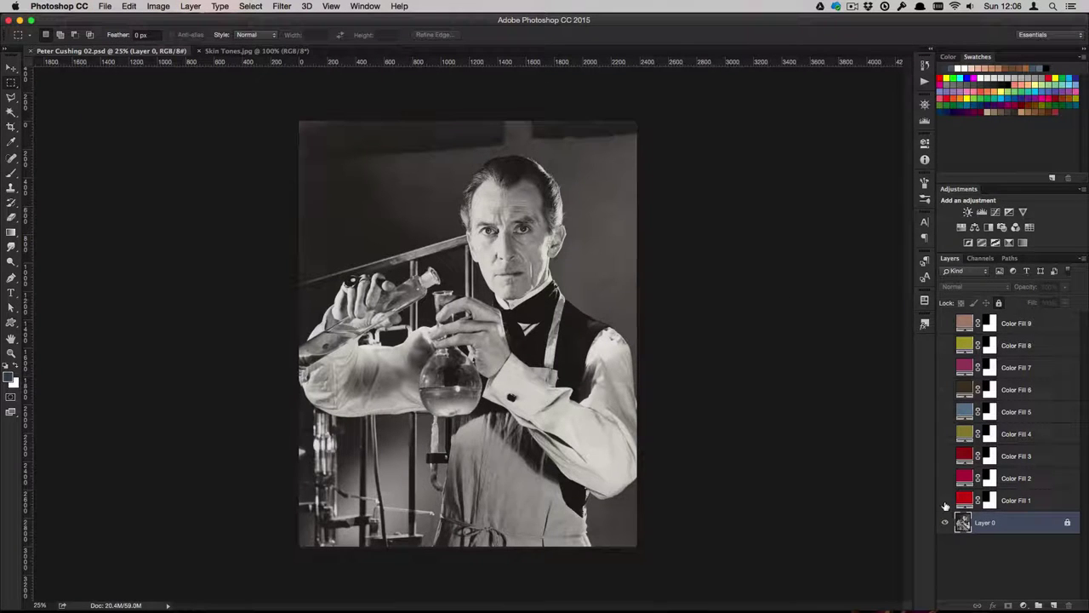
{"action": "left_click", "coordinate": [989, 324], "text": "alt+shift"}
{"action": "left_click", "coordinate": [991, 327], "text": "ctrl"}
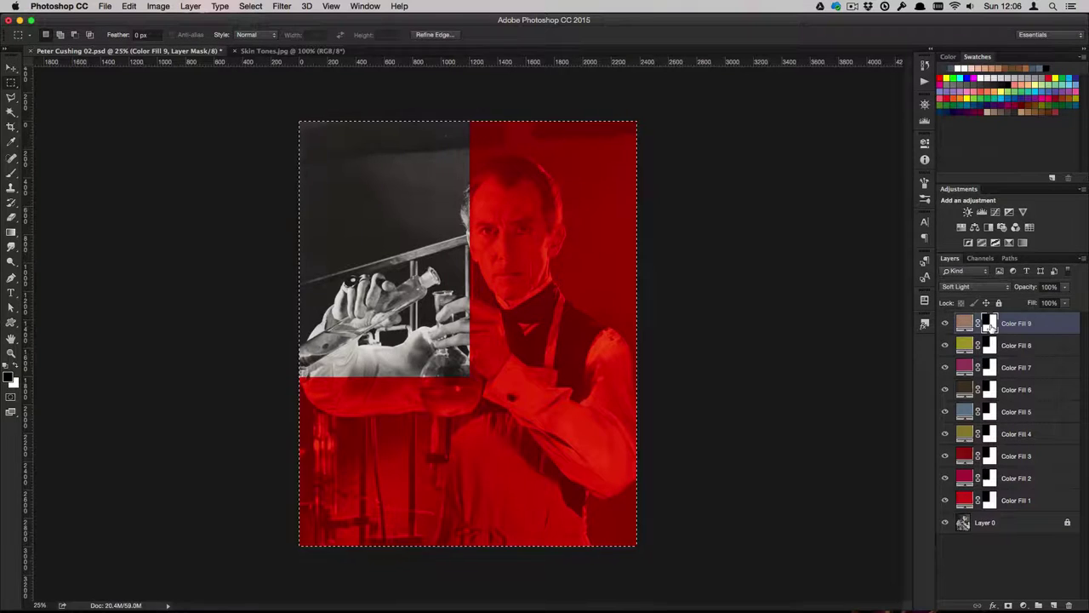
{"action": "key", "text": "x"}
{"action": "key", "text": "Delete"}
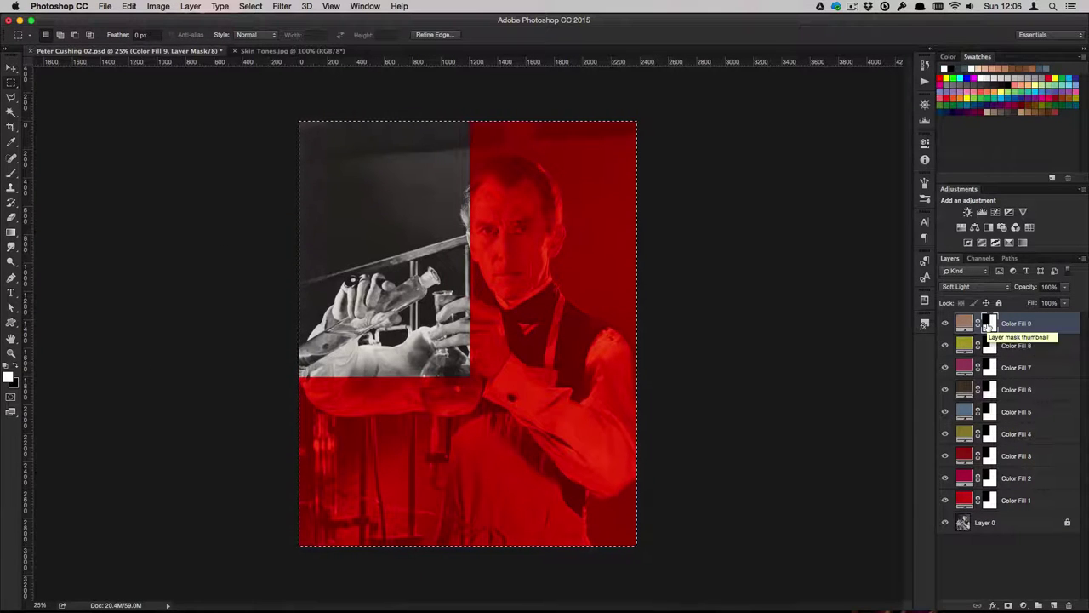
Fill the remaining Color Fill masks down to Color Fill 1 with black, then zoom to 100%.
{"action": "left_click", "coordinate": [989, 346]}
{"action": "key", "text": "Delete"}
{"action": "left_click", "coordinate": [989, 368]}
{"action": "key", "text": "Delete"}
{"action": "left_click", "coordinate": [989, 389]}
{"action": "key", "text": "Delete"}
{"action": "left_click", "coordinate": [989, 456]}
{"action": "key", "text": "Delete"}
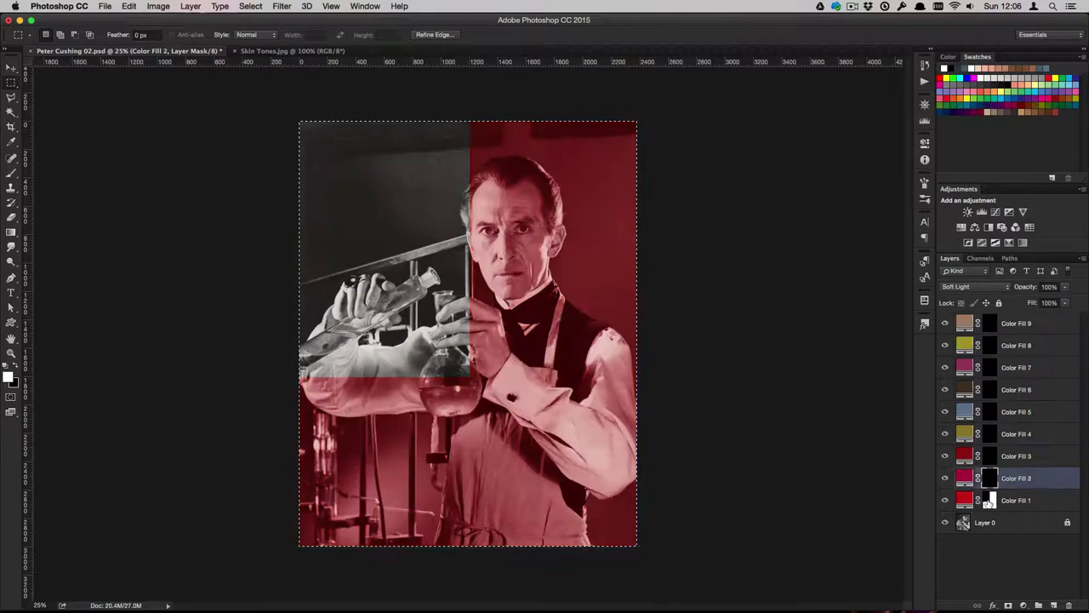
{"action": "left_click", "coordinate": [989, 501]}
{"action": "key", "text": "Delete"}
{"action": "left_click", "coordinate": [990, 501]}
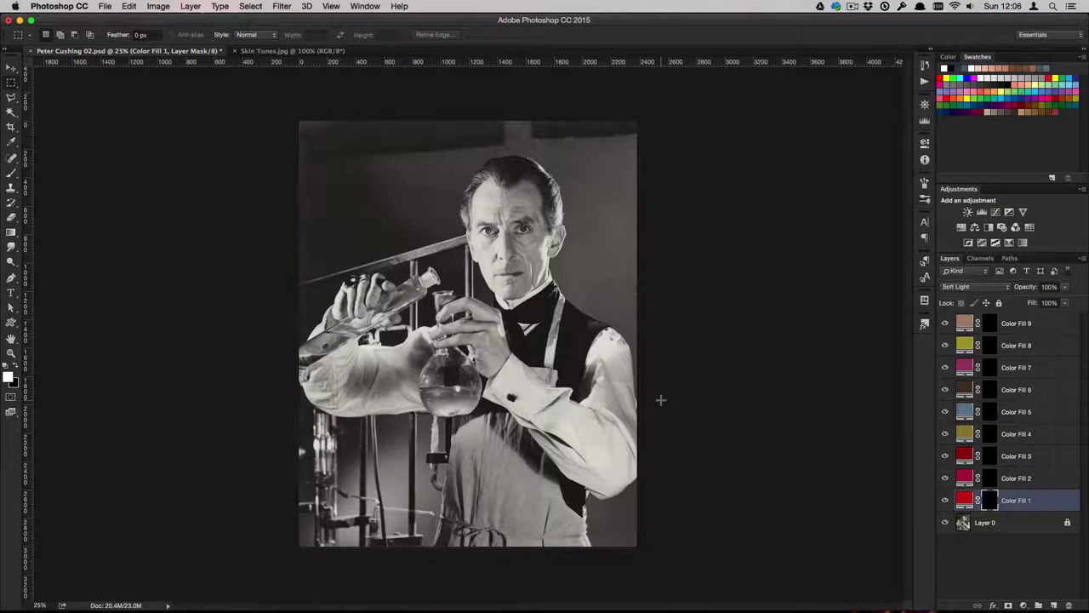
{"action": "key", "text": "ctrl+1"}
Brush white on Color Fill 1's mask over forehead, cheek, nose, lips, chin and jawline.
{"action": "scroll", "coordinate": [536, 286], "scroll_direction": "up", "scroll_amount": 10}
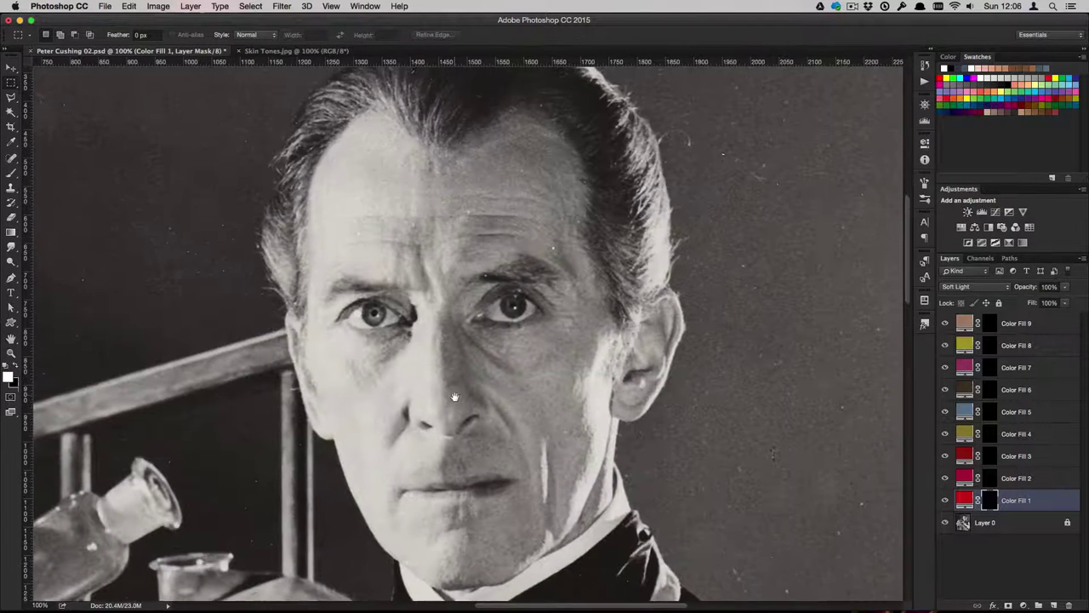
{"action": "left_click", "coordinate": [10, 174]}
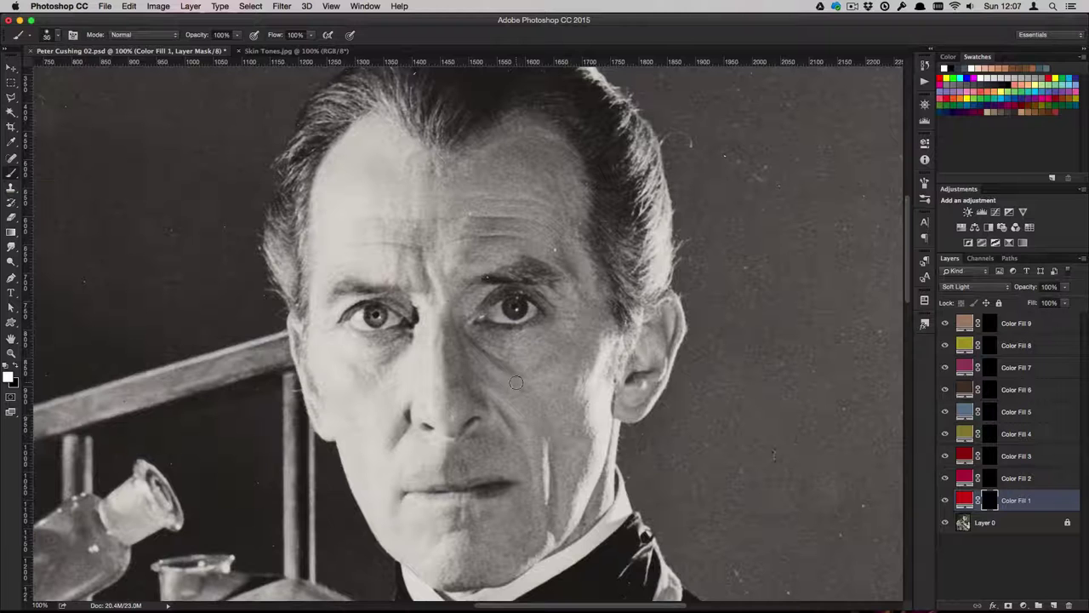
{"action": "mouse_move", "coordinate": [434, 174]}
{"action": "left_mouse_down"}
{"action": "mouse_move", "coordinate": [534, 150]}
{"action": "mouse_move", "coordinate": [567, 184]}
{"action": "mouse_move", "coordinate": [589, 315]}
{"action": "mouse_move", "coordinate": [503, 251]}
{"action": "mouse_move", "coordinate": [447, 319]}
{"action": "mouse_move", "coordinate": [553, 349]}
{"action": "mouse_move", "coordinate": [546, 391]}
{"action": "mouse_move", "coordinate": [451, 430]}
{"action": "mouse_move", "coordinate": [502, 493]}
{"action": "mouse_move", "coordinate": [536, 489]}
{"action": "left_mouse_up"}
{"action": "right_click", "coordinate": [577, 328]}
{"action": "key", "text": "Return"}
{"action": "mouse_move", "coordinate": [442, 579]}
{"action": "left_mouse_down"}
{"action": "mouse_move", "coordinate": [492, 575]}
{"action": "mouse_move", "coordinate": [579, 521]}
{"action": "mouse_move", "coordinate": [606, 417]}
{"action": "mouse_move", "coordinate": [629, 398]}
{"action": "mouse_move", "coordinate": [666, 313]}
{"action": "mouse_move", "coordinate": [673, 374]}
{"action": "mouse_move", "coordinate": [626, 422]}
{"action": "mouse_move", "coordinate": [659, 302]}
{"action": "mouse_move", "coordinate": [592, 476]}
{"action": "left_mouse_up"}
{"action": "key", "text": "x"}
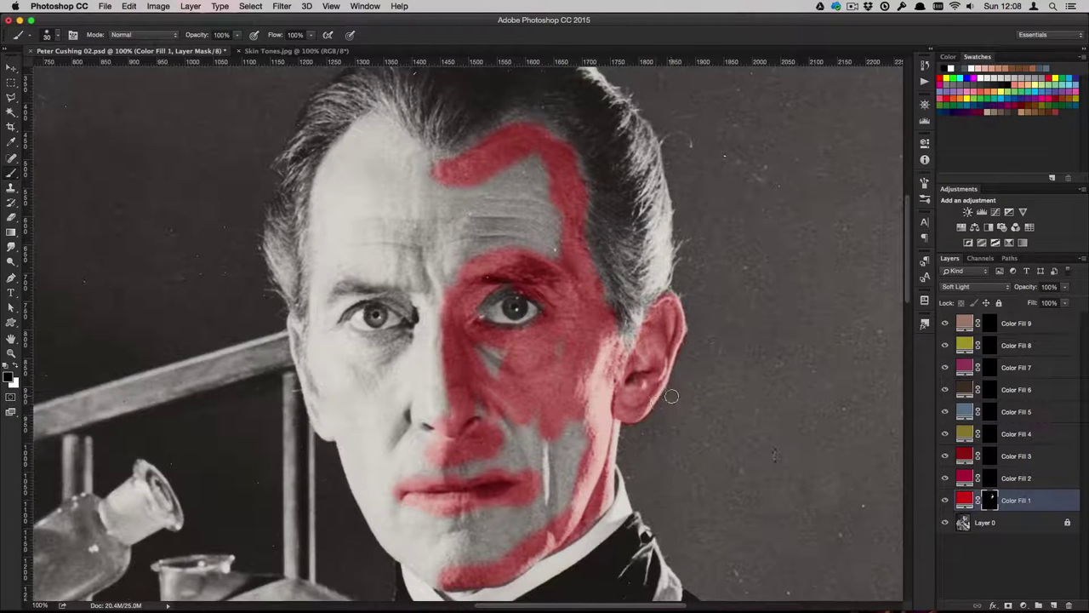
{"action": "key", "text": "x"}
{"action": "mouse_move", "coordinate": [447, 586]}
{"action": "left_mouse_down"}
{"action": "mouse_move", "coordinate": [409, 566]}
{"action": "mouse_move", "coordinate": [374, 519]}
{"action": "mouse_move", "coordinate": [302, 327]}
{"action": "mouse_move", "coordinate": [298, 374]}
{"action": "mouse_move", "coordinate": [328, 439]}
{"action": "mouse_move", "coordinate": [352, 340]}
{"action": "mouse_move", "coordinate": [404, 344]}
{"action": "mouse_move", "coordinate": [421, 315]}
{"action": "mouse_move", "coordinate": [327, 311]}
{"action": "mouse_move", "coordinate": [477, 326]}
{"action": "mouse_move", "coordinate": [487, 366]}
{"action": "left_mouse_up"}
Lasso the lower face and remaining forehead and fill them with white.
{"action": "key", "text": "l"}
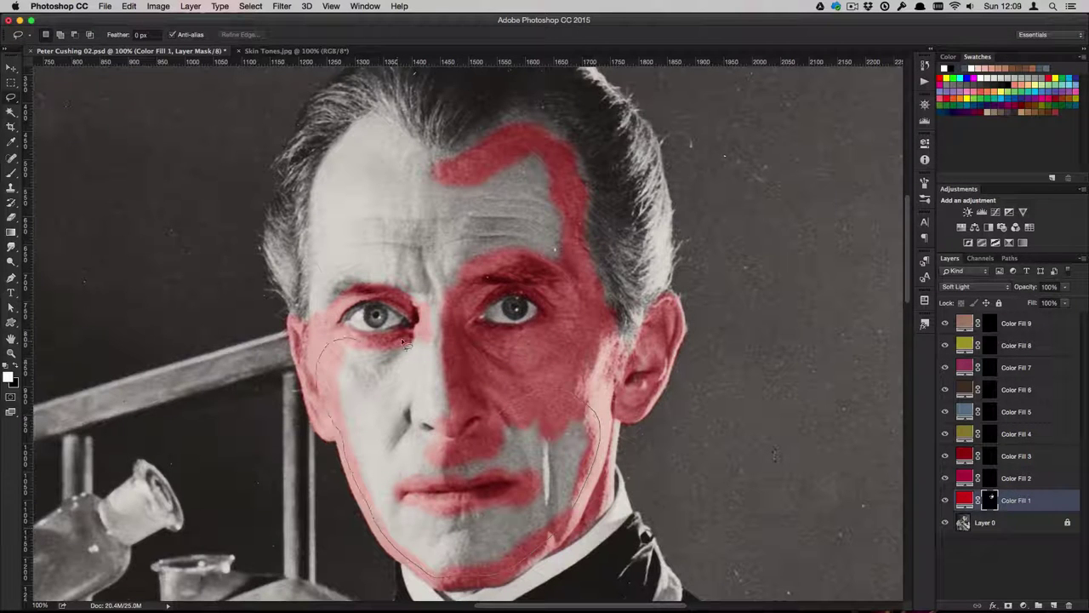
{"action": "key", "text": "alt+BackSpace"}
{"action": "key", "text": "ctrl+d"}
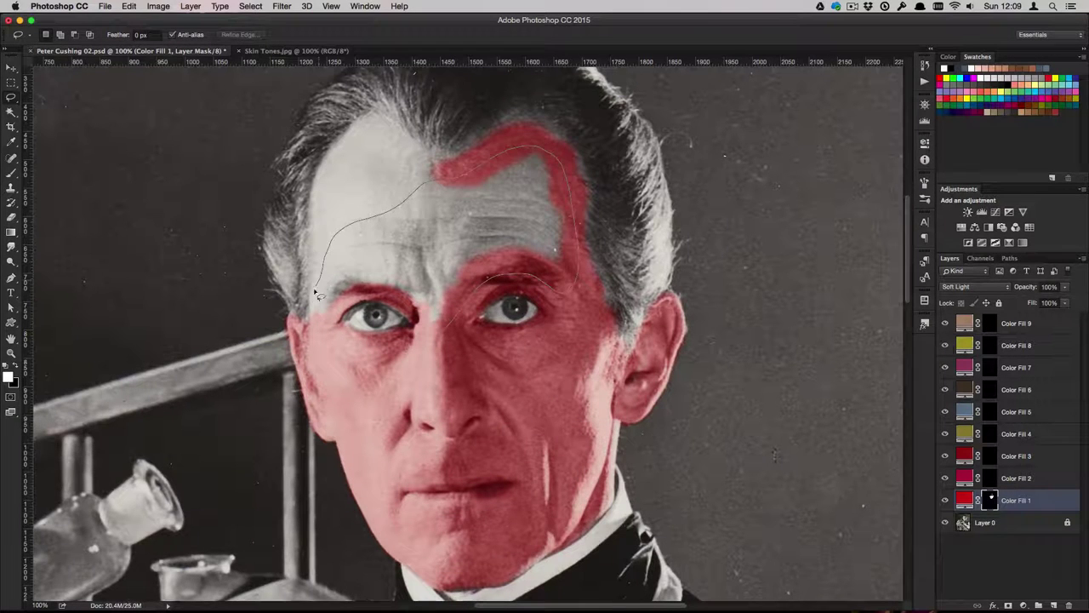
{"action": "left_click_drag", "start_coordinate": [417, 318], "coordinate": [332, 311]}
{"action": "key", "text": "alt+BackSpace"}
{"action": "key", "text": "ctrl+d"}
Brush red over the forehead and left temple, then pan down toward the hand.
{"action": "key", "text": "b"}
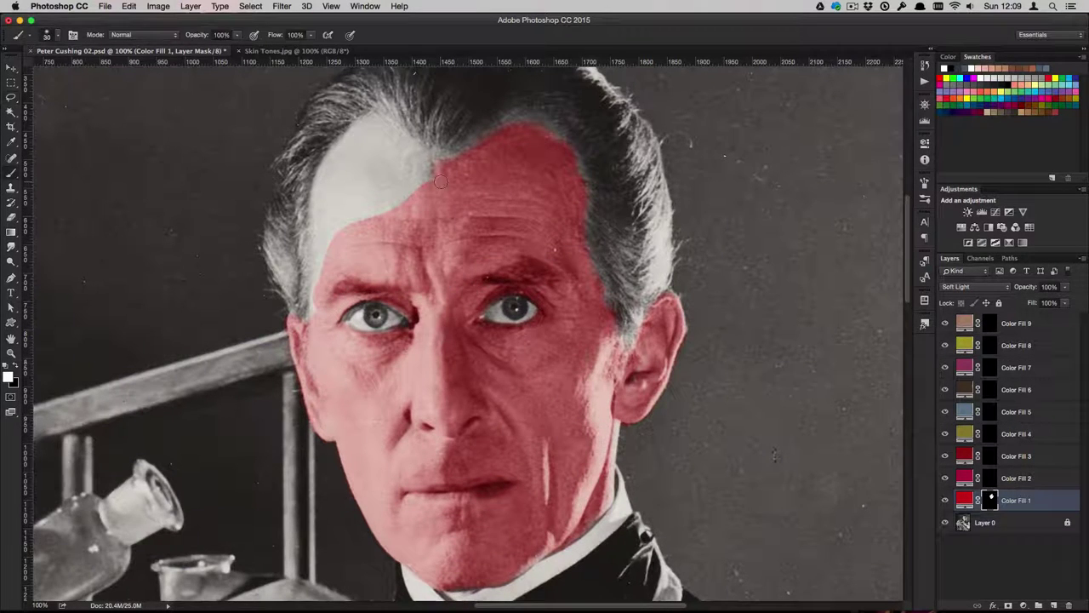
{"action": "mouse_move", "coordinate": [400, 126]}
{"action": "left_mouse_down"}
{"action": "mouse_move", "coordinate": [329, 182]}
{"action": "mouse_move", "coordinate": [370, 146]}
{"action": "mouse_move", "coordinate": [401, 195]}
{"action": "left_mouse_up"}
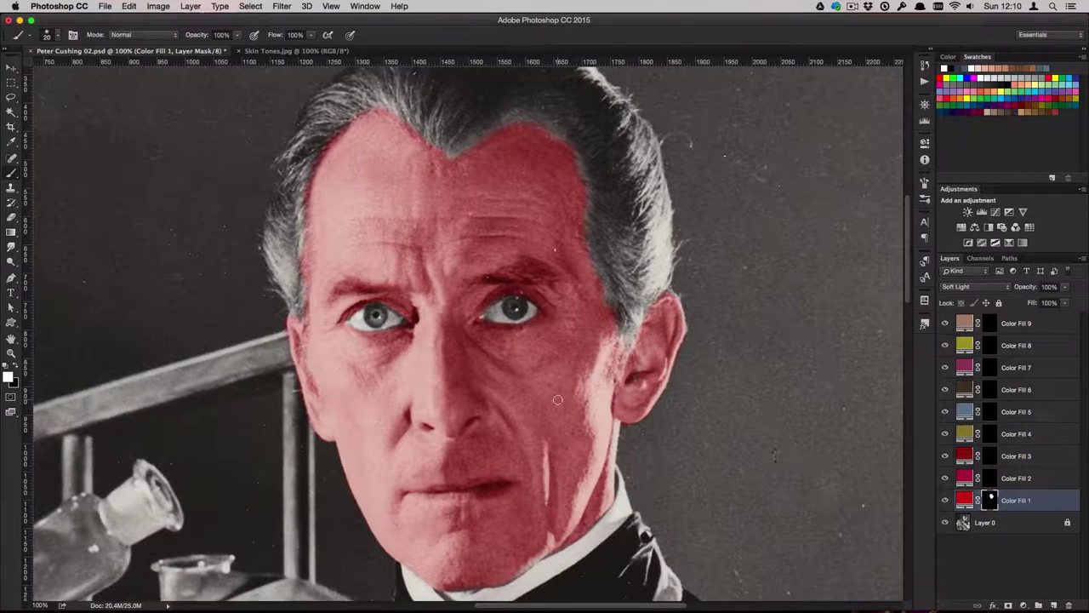
{"action": "scroll", "coordinate": [558, 399], "scroll_direction": "down", "scroll_amount": 5}
{"action": "scroll", "coordinate": [558, 399], "scroll_direction": "left", "scroll_amount": 2}
{"action": "scroll", "coordinate": [461, 489], "scroll_direction": "down", "scroll_amount": 3}
Brush red along the hand's edges, knuckles and index finger.
{"action": "mouse_move", "coordinate": [479, 525]}
{"action": "left_mouse_down"}
{"action": "mouse_move", "coordinate": [526, 376]}
{"action": "mouse_move", "coordinate": [509, 276]}
{"action": "mouse_move", "coordinate": [527, 387]}
{"action": "left_mouse_up"}
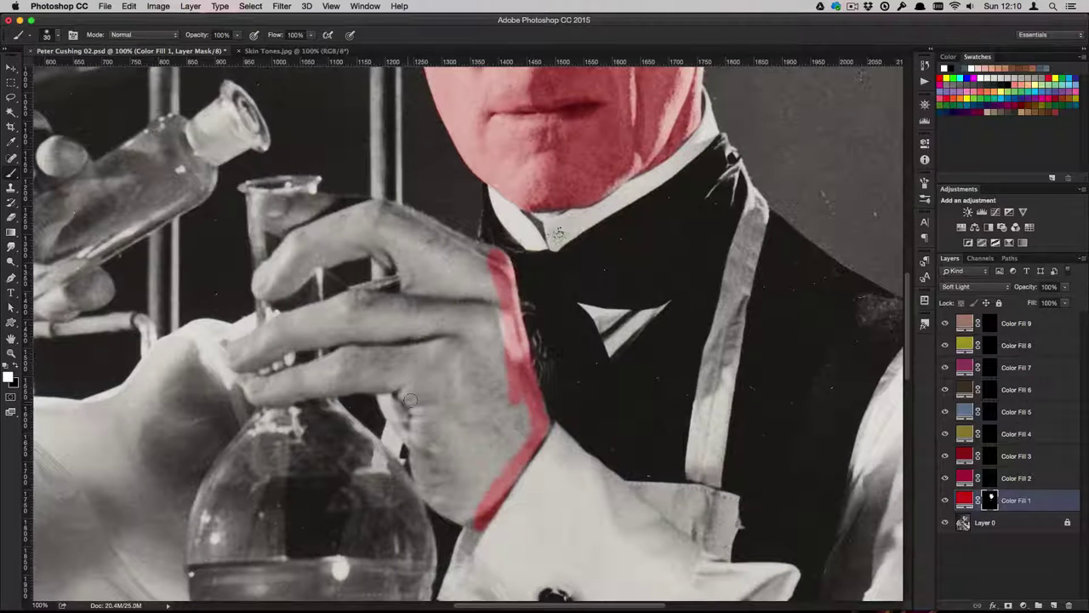
{"action": "mouse_move", "coordinate": [406, 392]}
{"action": "left_mouse_down"}
{"action": "mouse_move", "coordinate": [422, 463]}
{"action": "mouse_move", "coordinate": [474, 523]}
{"action": "mouse_move", "coordinate": [356, 384]}
{"action": "mouse_move", "coordinate": [451, 385]}
{"action": "left_mouse_up"}
{"action": "left_click_drag", "start_coordinate": [266, 385], "coordinate": [442, 347]}
{"action": "mouse_move", "coordinate": [254, 394]}
{"action": "left_mouse_down"}
{"action": "mouse_move", "coordinate": [439, 367]}
{"action": "mouse_move", "coordinate": [383, 336]}
{"action": "mouse_move", "coordinate": [232, 351]}
{"action": "mouse_move", "coordinate": [328, 303]}
{"action": "mouse_move", "coordinate": [438, 308]}
{"action": "mouse_move", "coordinate": [383, 252]}
{"action": "mouse_move", "coordinate": [269, 293]}
{"action": "mouse_move", "coordinate": [290, 234]}
{"action": "mouse_move", "coordinate": [405, 213]}
{"action": "mouse_move", "coordinate": [500, 259]}
{"action": "left_mouse_up"}
Lasso the back of the hand and fingers and fill them white.
{"action": "key", "text": "l"}
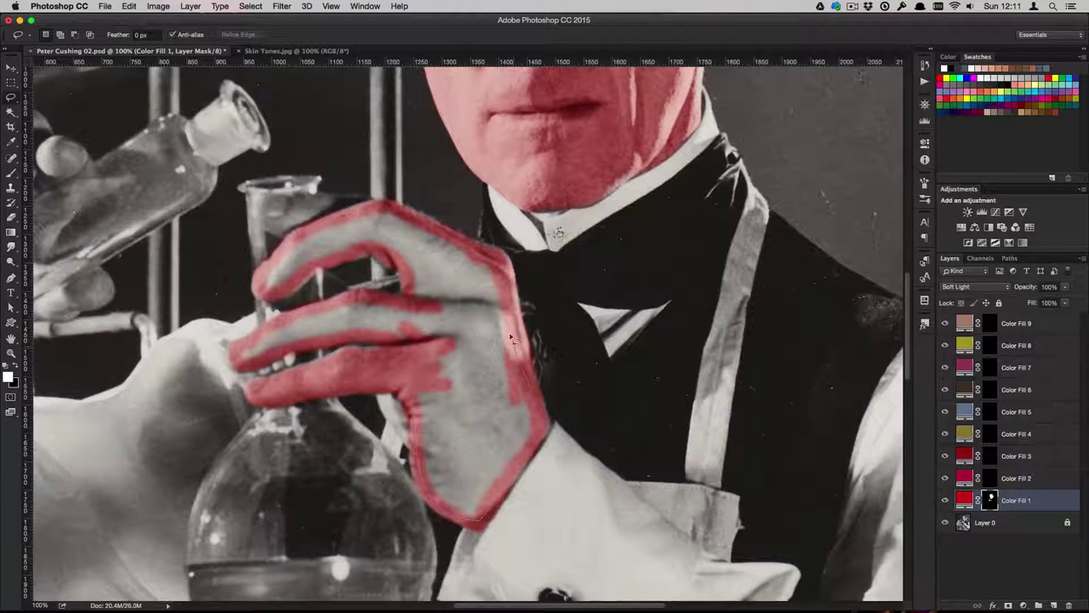
{"action": "left_click_drag", "start_coordinate": [411, 306], "coordinate": [409, 303]}
{"action": "key", "text": "alt+BackSpace"}
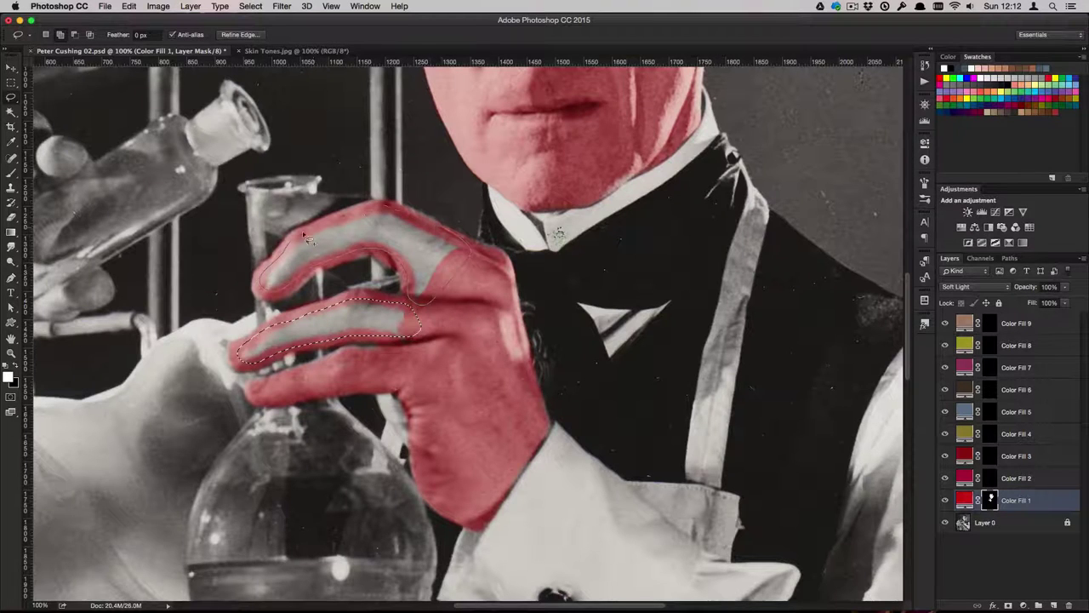
{"action": "key", "text": "alt+BackSpace"}
{"action": "key", "text": "ctrl+d"}
{"action": "key", "text": "b"}
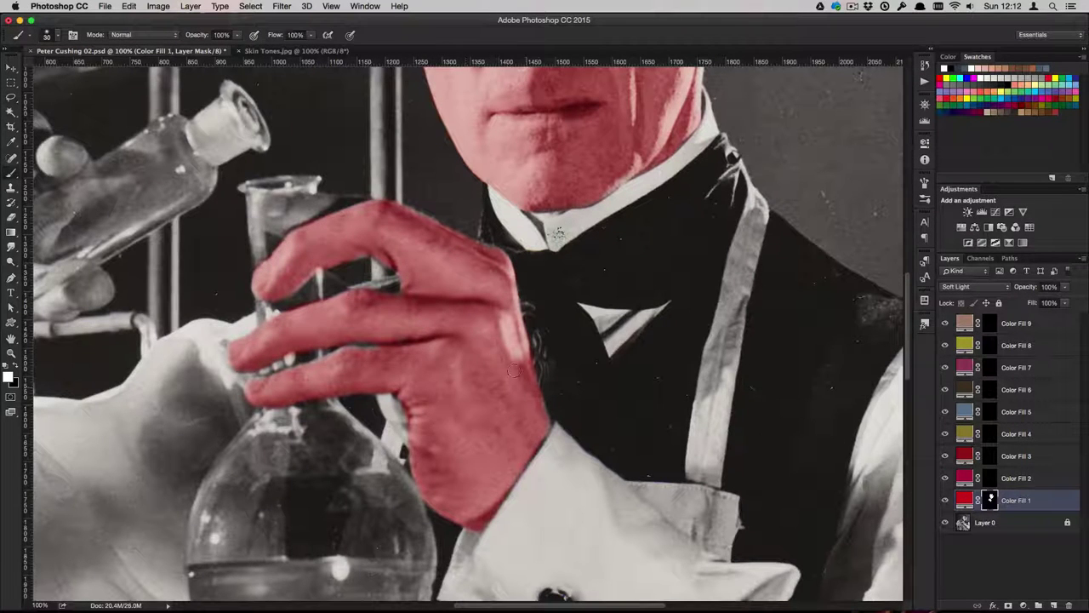
Brush red over the other hand's fingers, thumb and fingertips.
{"action": "scroll", "coordinate": [390, 389], "scroll_direction": "left", "scroll_amount": 10}
{"action": "mouse_move", "coordinate": [551, 393]}
{"action": "left_mouse_down"}
{"action": "mouse_move", "coordinate": [481, 421]}
{"action": "mouse_move", "coordinate": [552, 403]}
{"action": "mouse_move", "coordinate": [557, 379]}
{"action": "left_mouse_up"}
{"action": "mouse_move", "coordinate": [542, 262]}
{"action": "left_mouse_down"}
{"action": "mouse_move", "coordinate": [281, 421]}
{"action": "mouse_move", "coordinate": [331, 357]}
{"action": "mouse_move", "coordinate": [340, 289]}
{"action": "mouse_move", "coordinate": [312, 350]}
{"action": "mouse_move", "coordinate": [345, 271]}
{"action": "mouse_move", "coordinate": [378, 340]}
{"action": "mouse_move", "coordinate": [351, 366]}
{"action": "mouse_move", "coordinate": [349, 310]}
{"action": "left_mouse_up"}
{"action": "mouse_move", "coordinate": [554, 377]}
{"action": "left_mouse_down"}
{"action": "mouse_move", "coordinate": [408, 379]}
{"action": "mouse_move", "coordinate": [307, 429]}
{"action": "mouse_move", "coordinate": [396, 432]}
{"action": "mouse_move", "coordinate": [521, 387]}
{"action": "left_mouse_up"}
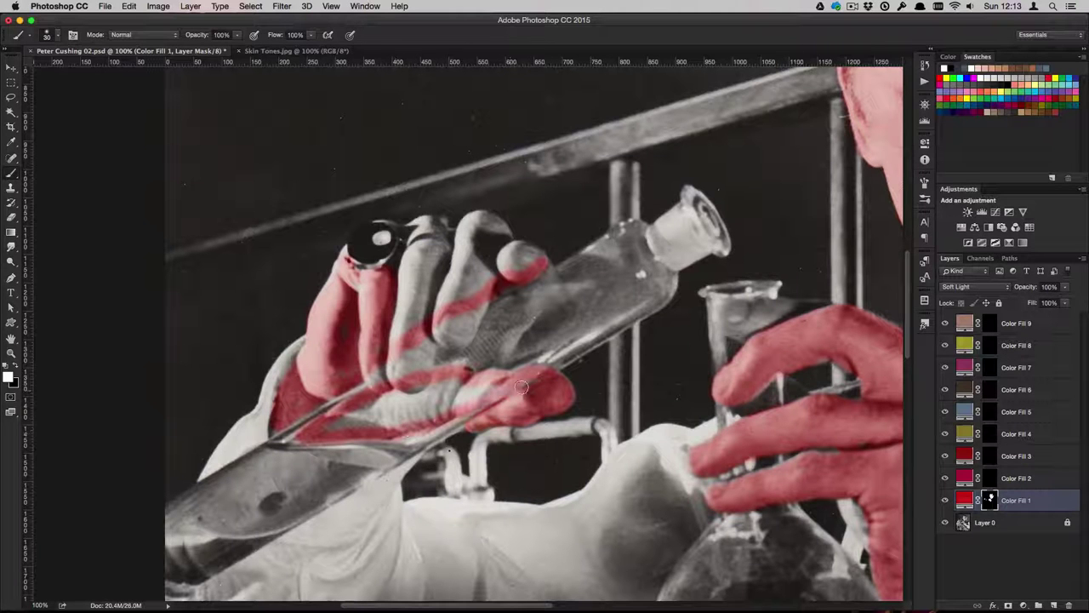
{"action": "mouse_move", "coordinate": [485, 295]}
{"action": "left_mouse_down"}
{"action": "mouse_move", "coordinate": [417, 379]}
{"action": "mouse_move", "coordinate": [347, 370]}
{"action": "left_mouse_up"}
{"action": "mouse_move", "coordinate": [529, 251]}
{"action": "left_mouse_down"}
{"action": "mouse_move", "coordinate": [482, 220]}
{"action": "mouse_move", "coordinate": [430, 225]}
{"action": "mouse_move", "coordinate": [398, 274]}
{"action": "mouse_move", "coordinate": [449, 247]}
{"action": "left_mouse_up"}
View Color Fill 1's mask alone and lasso-fill the gaps inside the hand white.
{"action": "left_click", "coordinate": [990, 501], "text": "alt"}
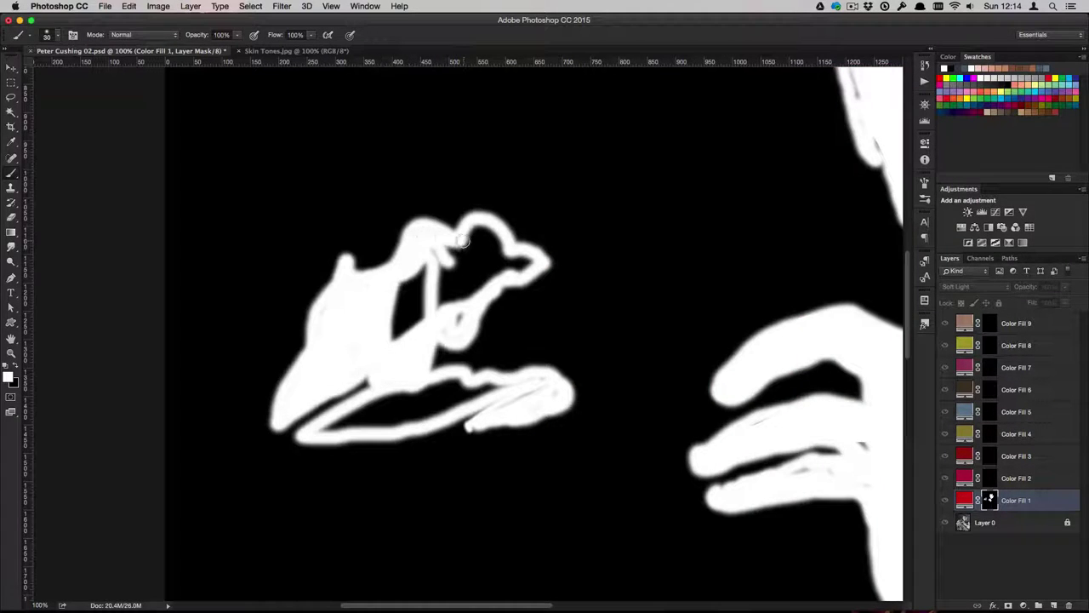
{"action": "left_click", "coordinate": [11, 98]}
{"action": "mouse_move", "coordinate": [441, 337]}
{"action": "left_mouse_down"}
{"action": "mouse_move", "coordinate": [377, 315]}
{"action": "mouse_move", "coordinate": [460, 228]}
{"action": "left_mouse_up"}
{"action": "key", "text": "alt+BackSpace"}
{"action": "mouse_move", "coordinate": [414, 381]}
{"action": "left_mouse_down"}
{"action": "mouse_move", "coordinate": [317, 437]}
{"action": "mouse_move", "coordinate": [560, 387]}
{"action": "left_mouse_up"}
{"action": "left_click_drag", "start_coordinate": [455, 378], "coordinate": [425, 385]}
{"action": "key", "text": "alt+BackSpace"}
{"action": "key", "text": "ctrl+d"}
Return to the photo, fit it in the window, and hide Color Fill 1.
{"action": "left_click", "coordinate": [989, 501], "text": "alt"}
{"action": "key", "text": "ctrl+0"}
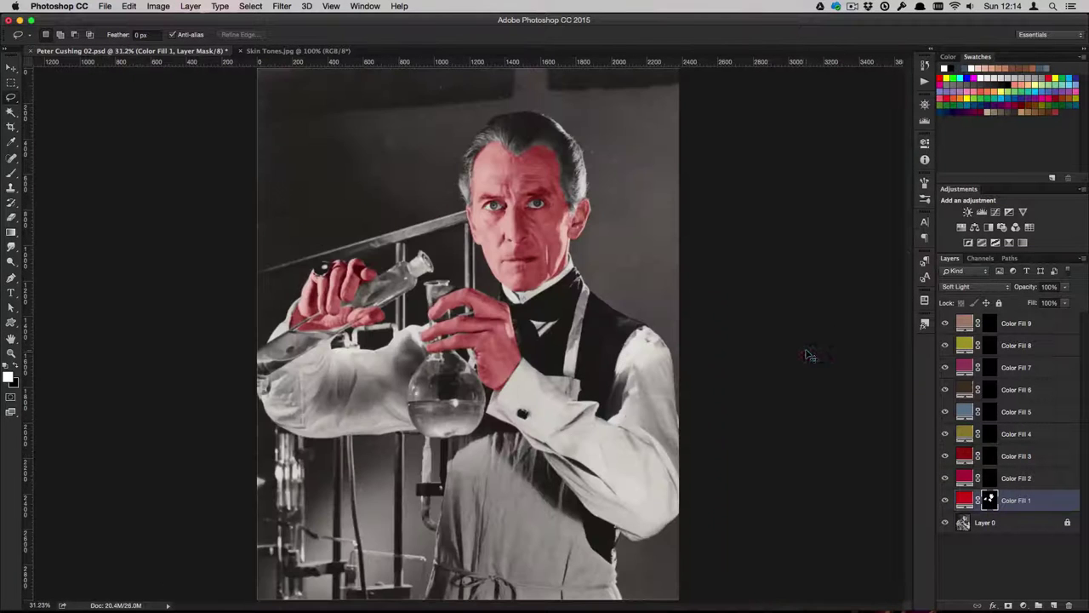
{"action": "left_click", "coordinate": [1045, 563]}
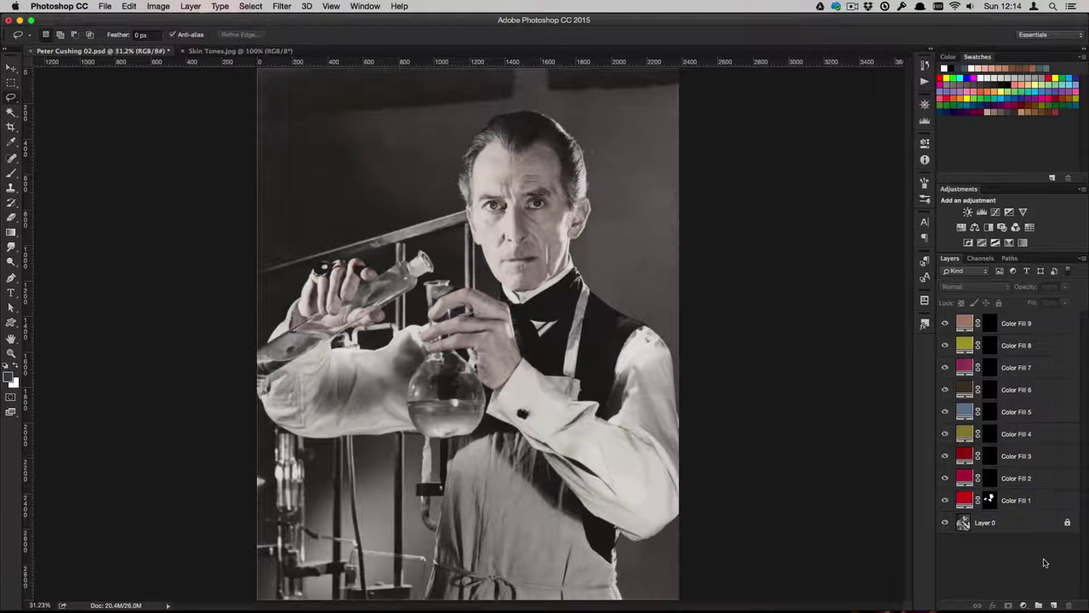
Zoom in and paint dark red over the cheeks, nose and right ear on the Color Fill 3 mask.
{"action": "left_click", "coordinate": [1028, 457]}
{"action": "key", "text": "ctrl+1"}
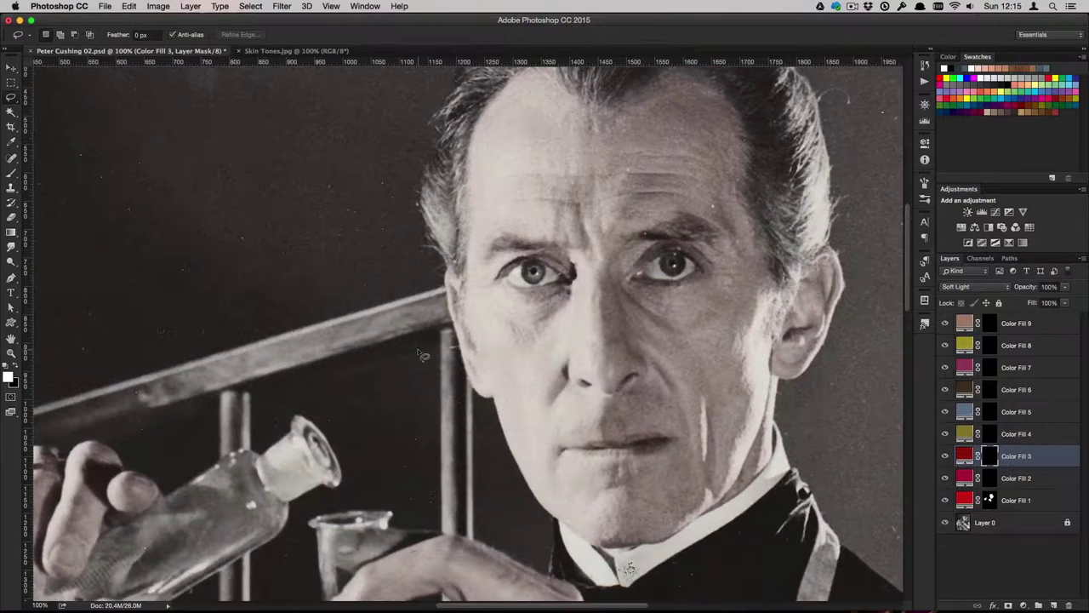
{"action": "key", "text": "b"}
{"action": "mouse_move", "coordinate": [519, 361]}
{"action": "left_mouse_down"}
{"action": "mouse_move", "coordinate": [553, 311]}
{"action": "mouse_move", "coordinate": [747, 322]}
{"action": "left_mouse_up"}
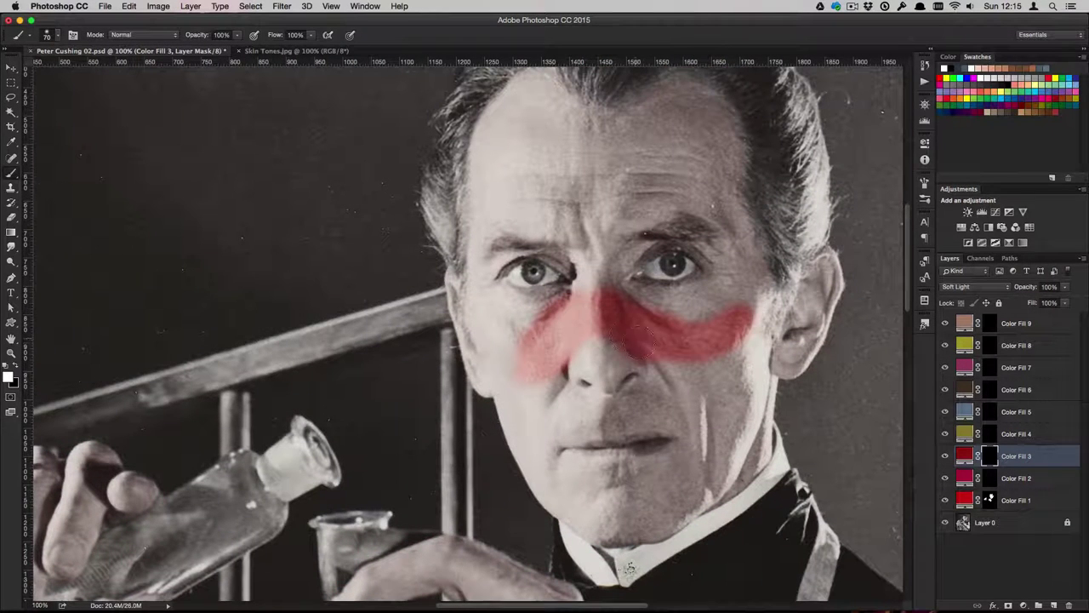
{"action": "left_click_drag", "start_coordinate": [604, 334], "coordinate": [610, 379]}
{"action": "left_click_drag", "start_coordinate": [828, 284], "coordinate": [800, 355]}
With a smaller brush, extend the red along the left face edge, lower cheeks and mouth corner.
{"action": "key", "text": "bracketleft"}
{"action": "left_click_drag", "start_coordinate": [451, 281], "coordinate": [481, 387]}
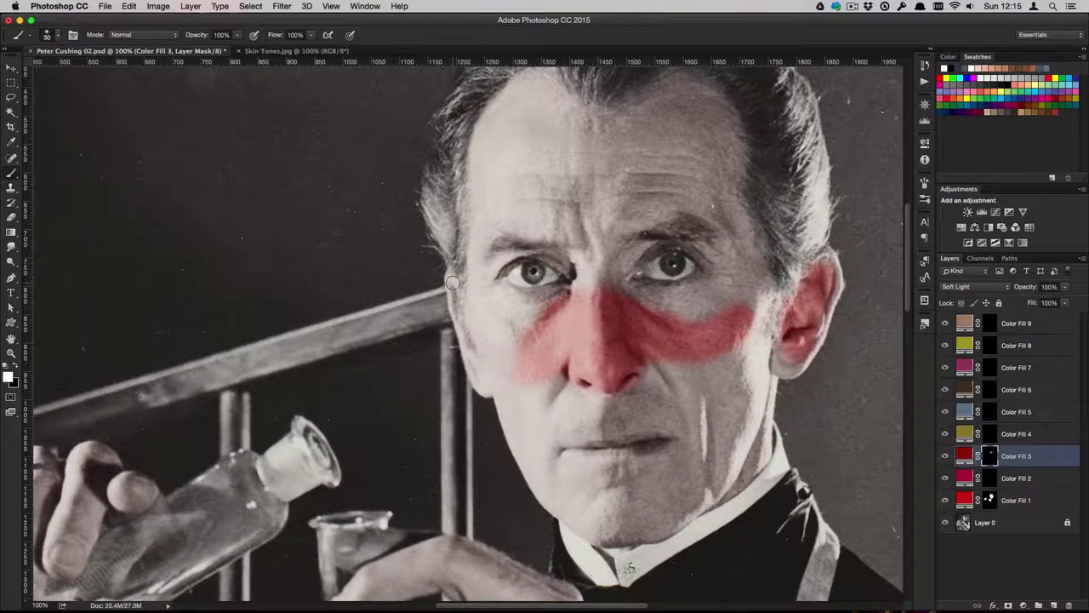
{"action": "left_click_drag", "start_coordinate": [510, 354], "coordinate": [485, 379]}
{"action": "mouse_move", "coordinate": [545, 361]}
{"action": "left_mouse_down"}
{"action": "mouse_move", "coordinate": [517, 401]}
{"action": "mouse_move", "coordinate": [760, 360]}
{"action": "left_mouse_up"}
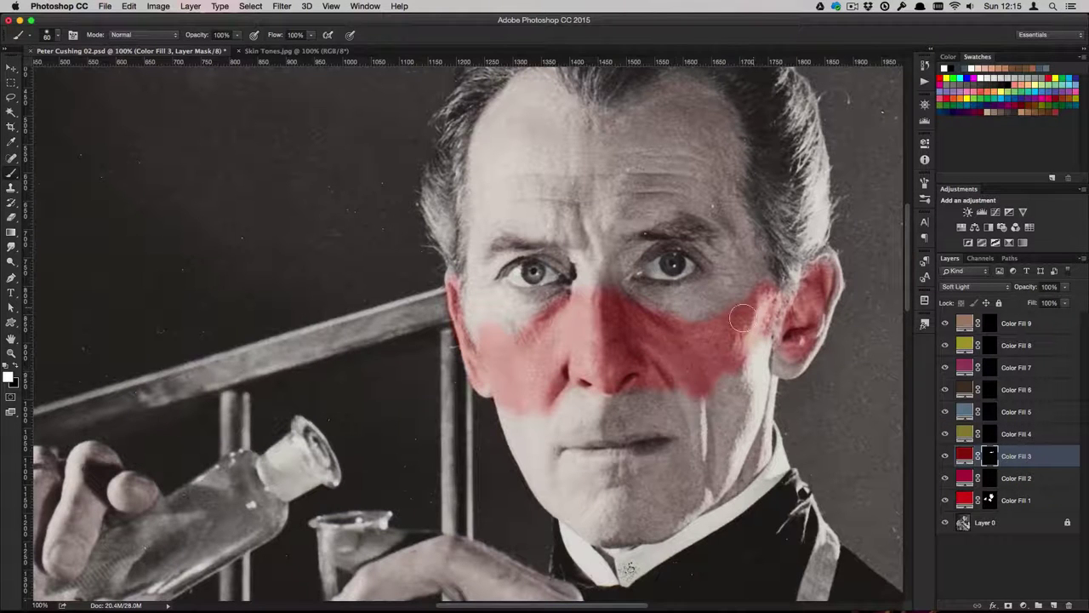
{"action": "mouse_move", "coordinate": [566, 331]}
{"action": "left_mouse_down"}
{"action": "mouse_move", "coordinate": [477, 311]}
{"action": "mouse_move", "coordinate": [518, 357]}
{"action": "left_mouse_up"}
{"action": "key", "text": "bracketleft"}
{"action": "key", "text": "bracketleft"}
{"action": "key", "text": "bracketleft"}
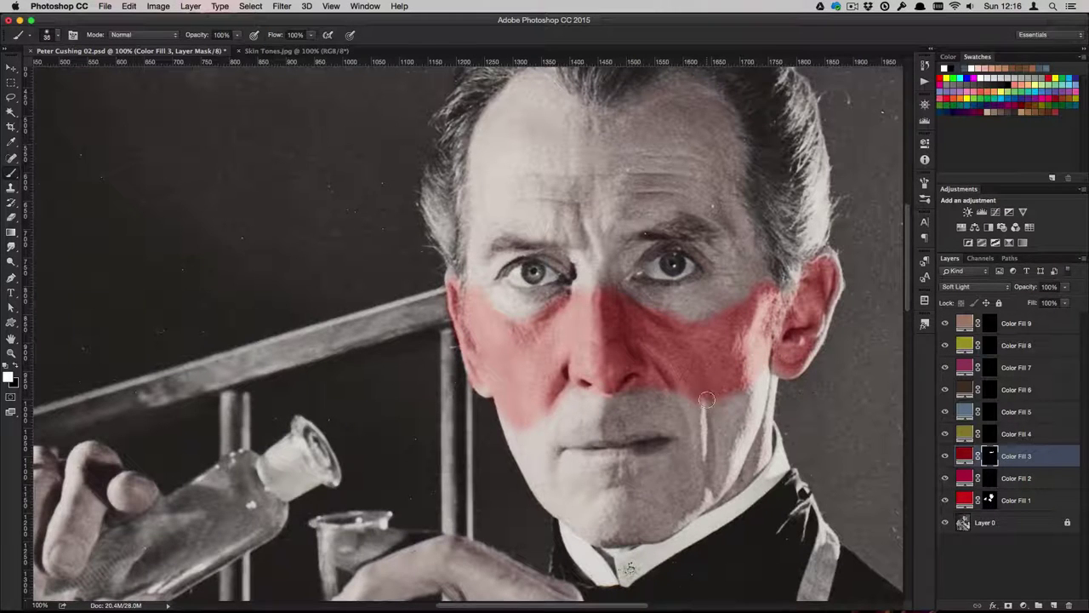
{"action": "left_click_drag", "start_coordinate": [708, 391], "coordinate": [710, 494]}
{"action": "left_click_drag", "start_coordinate": [681, 391], "coordinate": [686, 444]}
{"action": "left_click_drag", "start_coordinate": [566, 405], "coordinate": [555, 480]}
Set Color Fill 3 to 12% opacity, select Color Fill 2, and preview the Color Fill 3 mask.
{"action": "left_click", "coordinate": [1049, 287]}
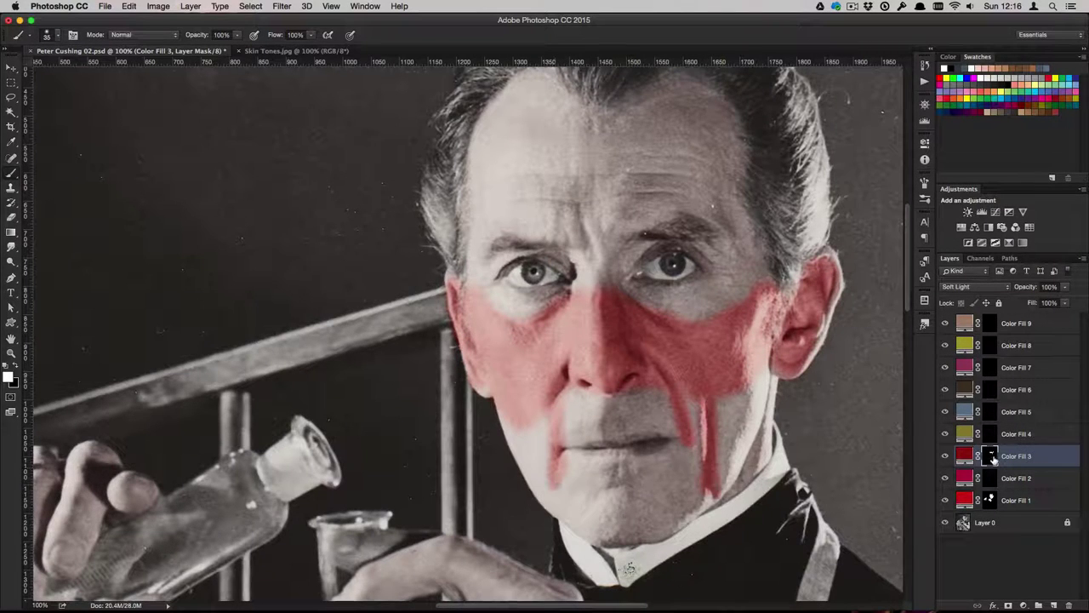
{"action": "type", "text": "12"}
{"action": "key", "text": "Return"}
{"action": "left_click", "coordinate": [1047, 460]}
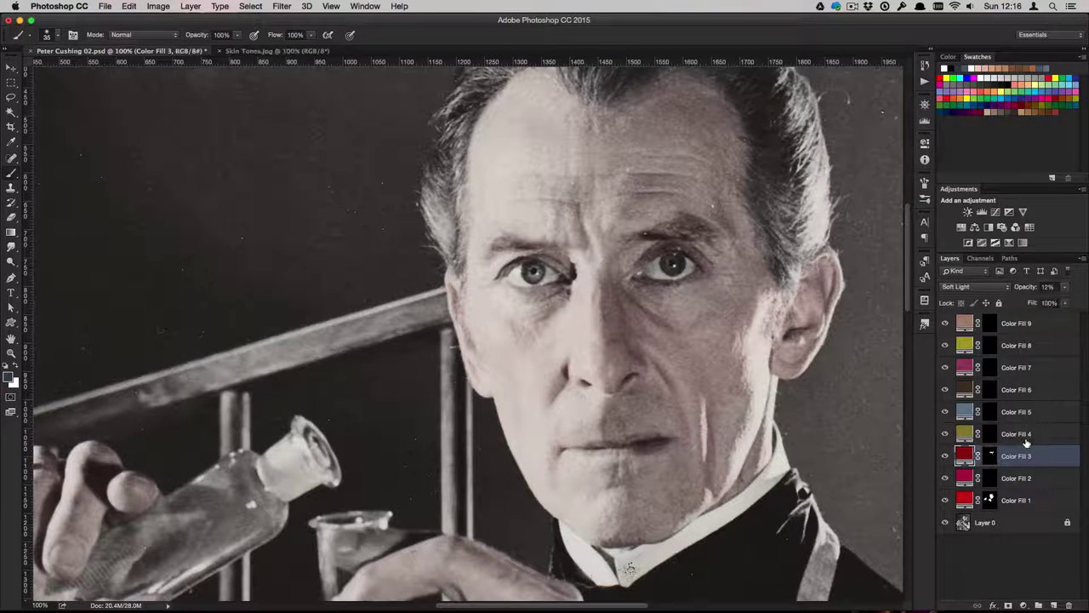
{"action": "left_click", "coordinate": [1017, 478]}
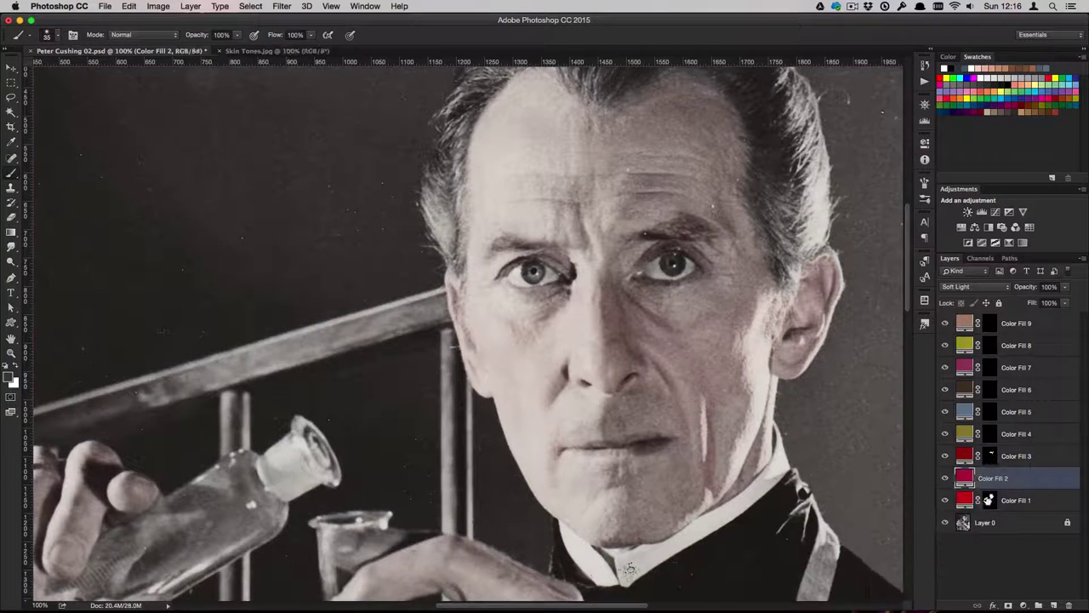
{"action": "left_click", "coordinate": [989, 456]}
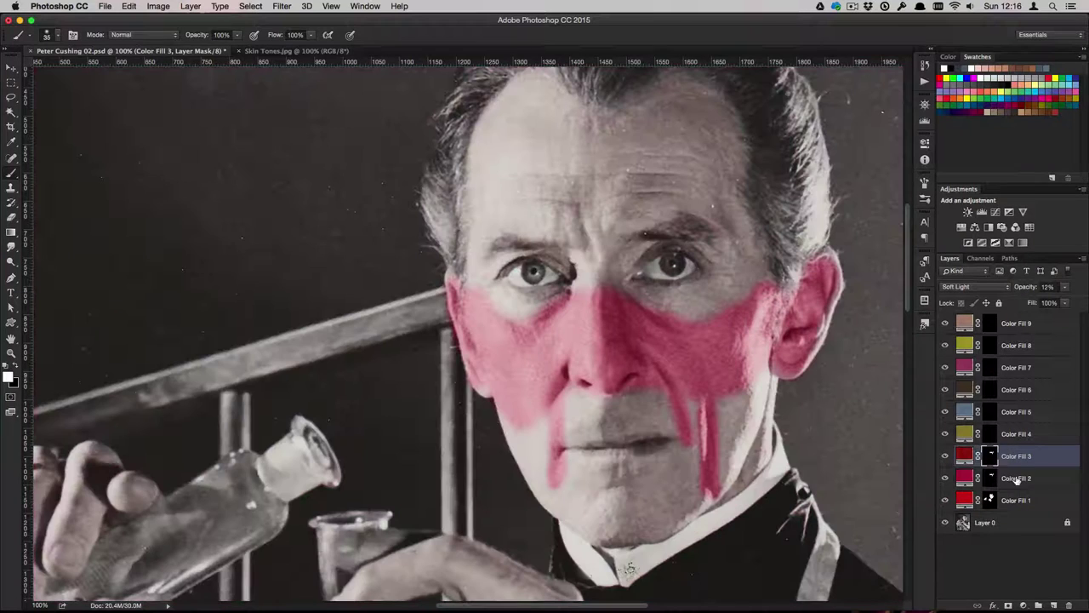
{"action": "key", "text": "backslash"}
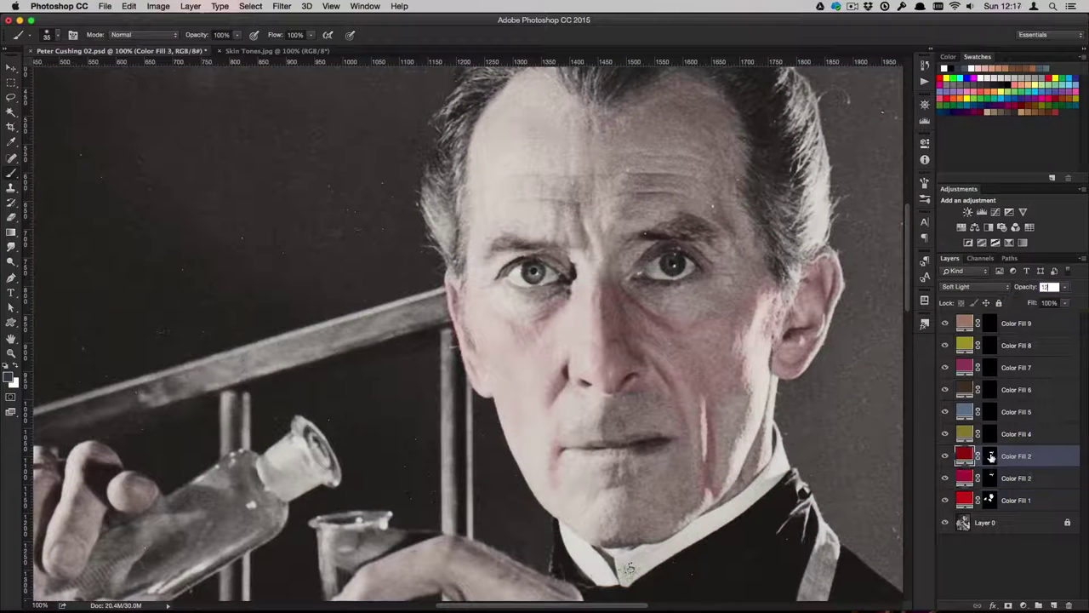
Try a freehand face selection, discard it, and check the skin tones reference chart.
{"action": "key", "text": "l"}
{"action": "left_click_drag", "start_coordinate": [595, 251], "coordinate": [766, 261]}
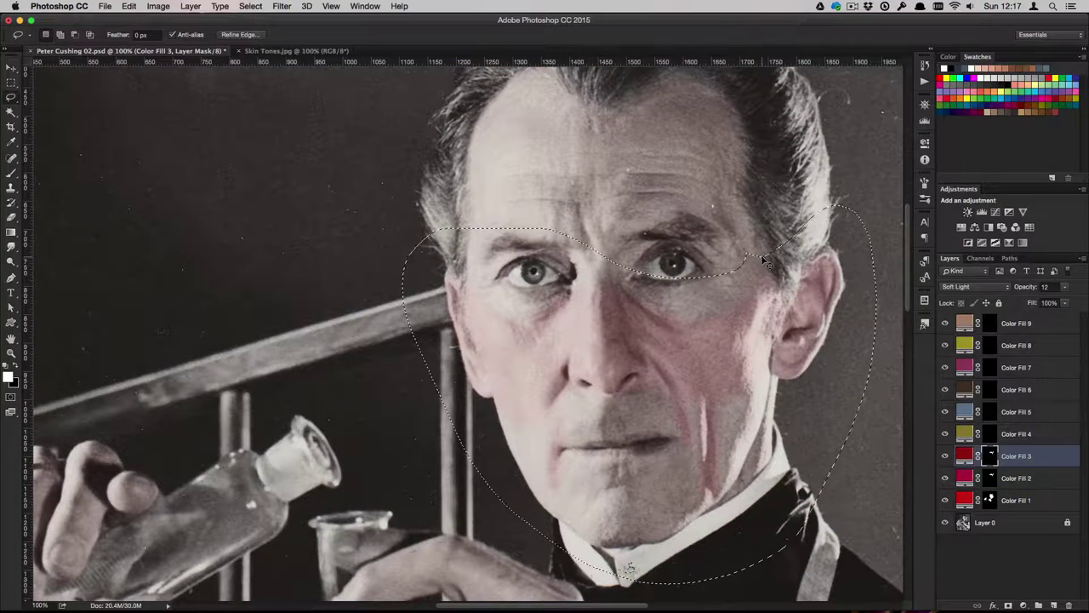
{"action": "left_click", "coordinate": [766, 262]}
{"action": "left_click", "coordinate": [296, 51]}
{"action": "left_click", "coordinate": [128, 51]}
{"action": "left_click", "coordinate": [925, 142]}
{"action": "left_click", "coordinate": [892, 137]}
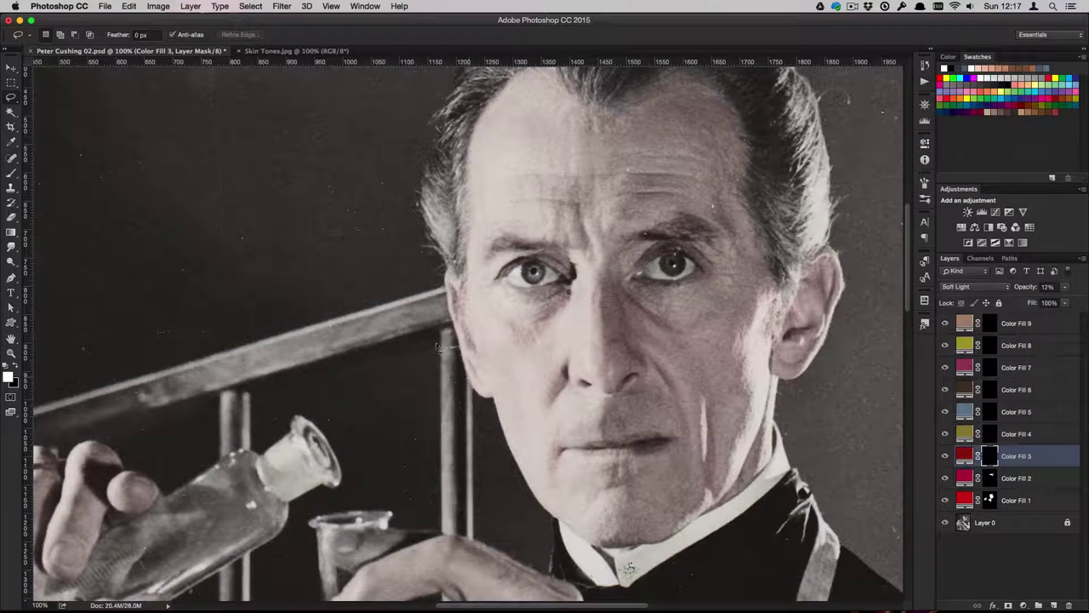
Paint red across the lips on Color Fill 3 and set its opacity to 12%.
{"action": "key", "text": "b"}
{"action": "key", "text": "0"}
{"action": "left_click_drag", "start_coordinate": [587, 448], "coordinate": [663, 439]}
{"action": "left_click_drag", "start_coordinate": [593, 446], "coordinate": [585, 449]}
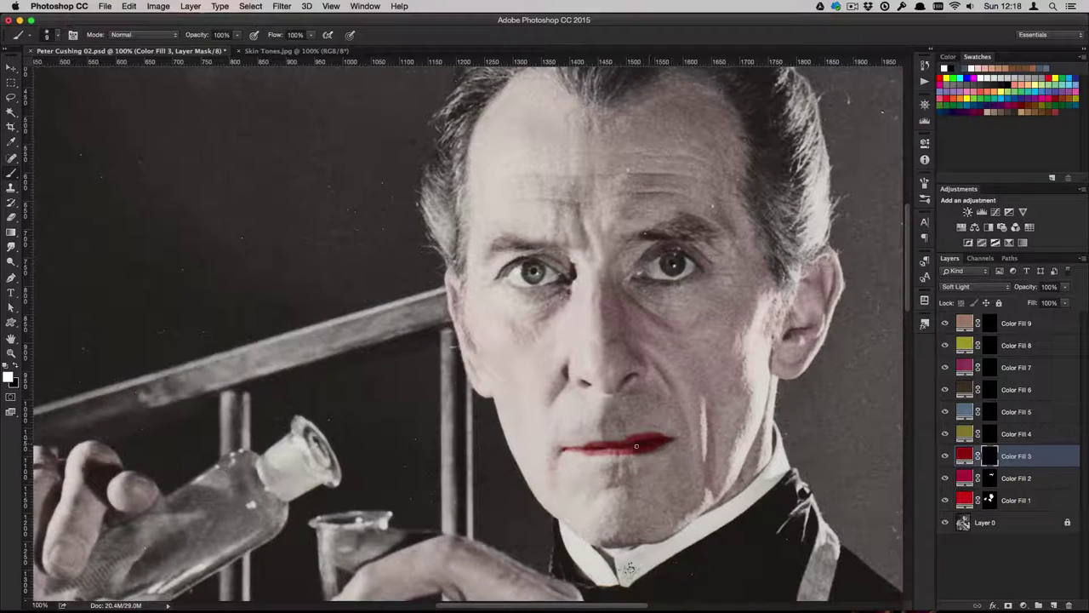
{"action": "type", "text": "12"}
{"action": "key", "text": "Return"}
{"action": "key", "text": "alt+bracketright"}
On Color Fill 4, brush yellow over the forehead and both cheeks with a size-80 brush.
{"action": "key", "text": "ctrl+Tab"}
{"action": "key", "text": "ctrl+Tab"}
{"action": "key", "text": "bracketright"}
{"action": "key", "text": "bracketright"}
{"action": "key", "text": "bracketright"}
{"action": "left_click_drag", "start_coordinate": [613, 221], "coordinate": [555, 222]}
{"action": "left_click_drag", "start_coordinate": [735, 280], "coordinate": [741, 318]}
{"action": "left_click_drag", "start_coordinate": [633, 198], "coordinate": [485, 218]}
{"action": "left_click_drag", "start_coordinate": [491, 332], "coordinate": [502, 336]}
{"action": "left_click_drag", "start_coordinate": [809, 287], "coordinate": [793, 326]}
Set Color Fill 4 to 12% opacity and compare with the skin tones reference chart.
{"action": "type", "text": "12"}
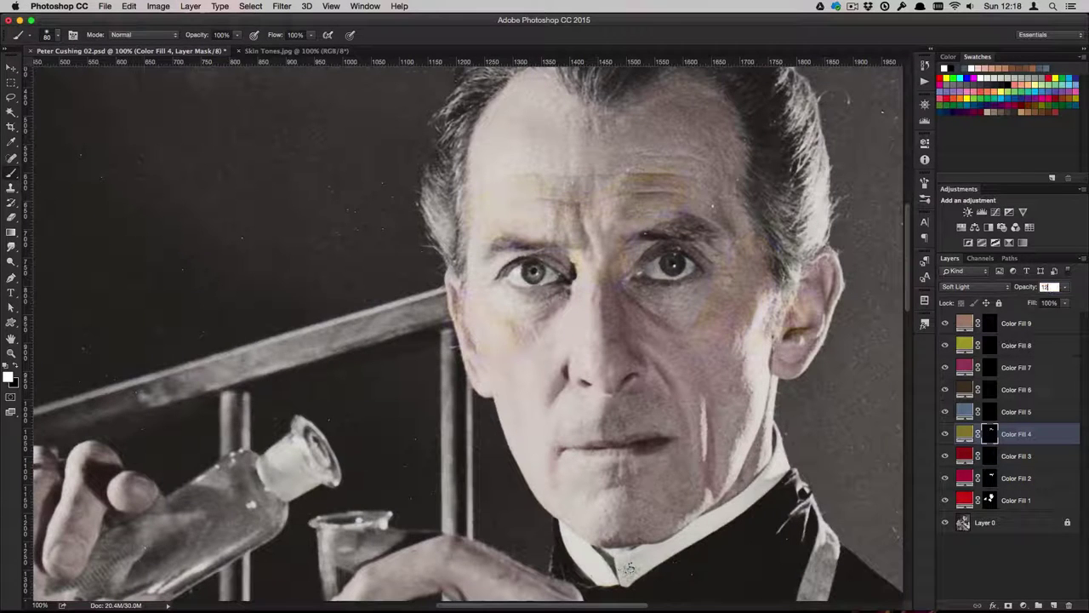
{"action": "left_click", "coordinate": [1030, 413]}
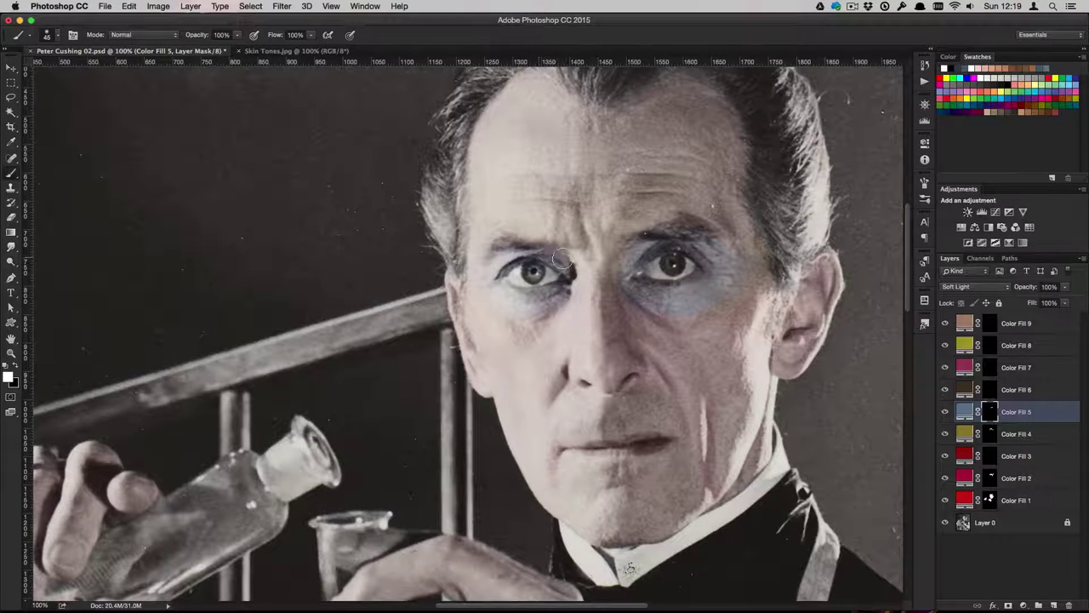
{"action": "left_click", "coordinate": [1027, 435]}
{"action": "left_click", "coordinate": [271, 52]}
{"action": "left_click", "coordinate": [158, 51]}
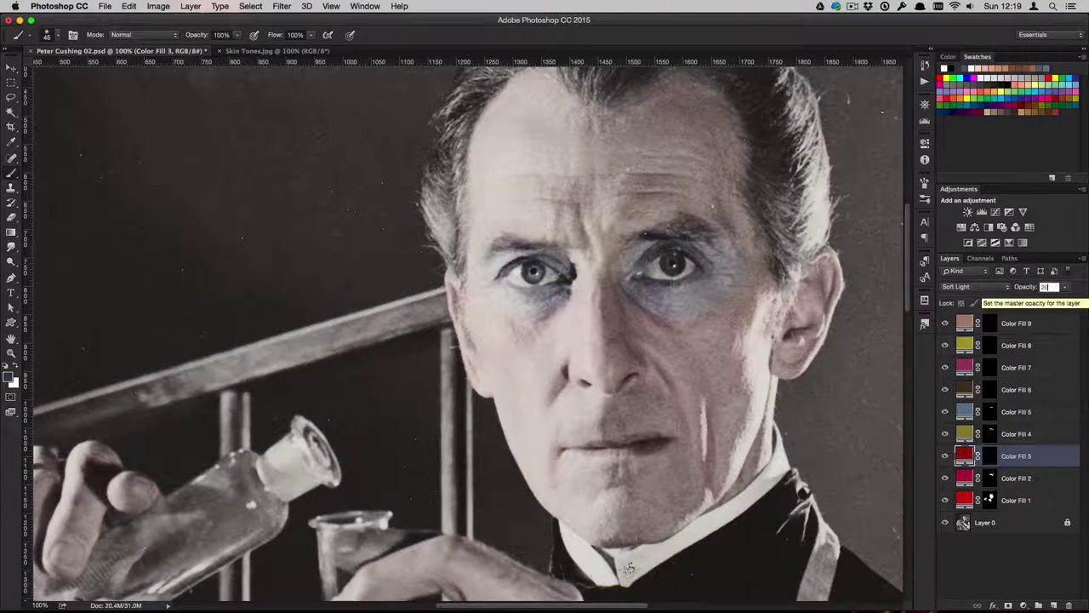
Paint a blue-grey stubble tint over the chin on the Color Fill 5 mask at 30% opacity.
{"action": "left_click", "coordinate": [1035, 413]}
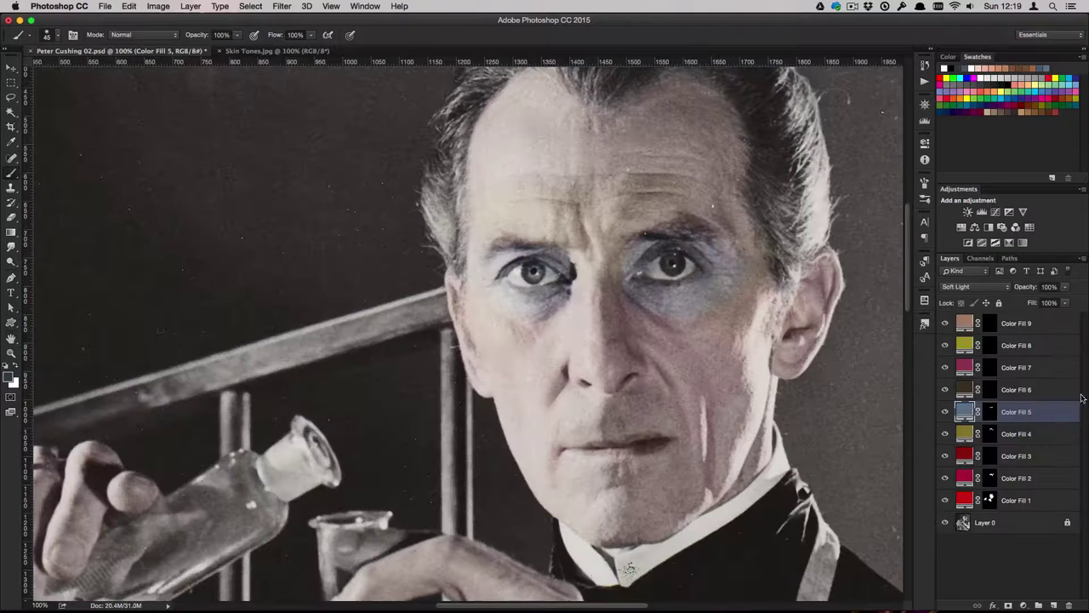
{"action": "left_click", "coordinate": [990, 412]}
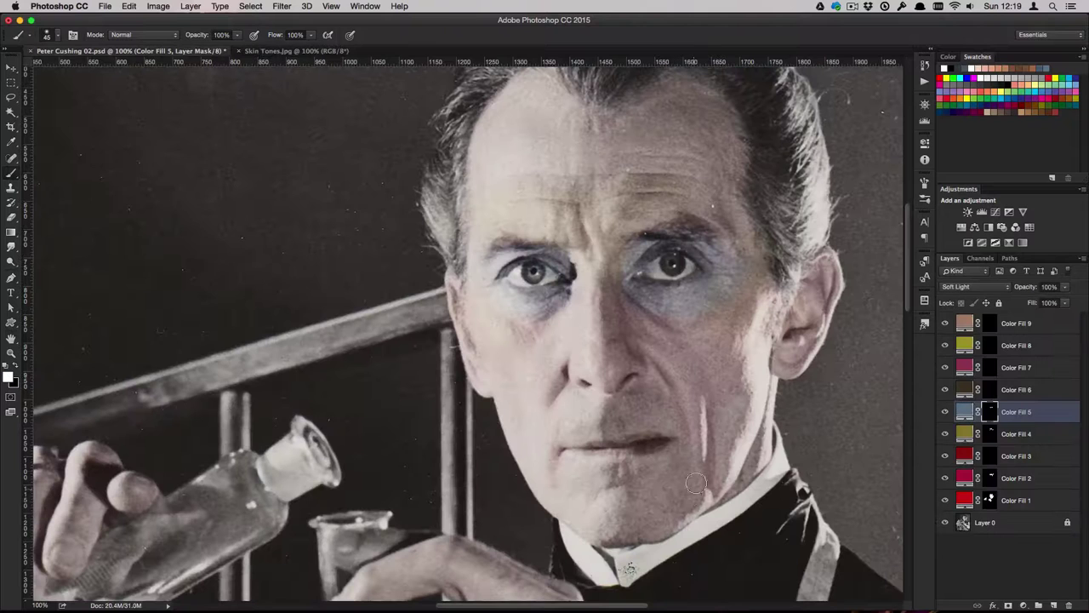
{"action": "left_click_drag", "start_coordinate": [563, 504], "coordinate": [588, 484]}
{"action": "left_click_drag", "start_coordinate": [1065, 287], "coordinate": [1013, 302]}
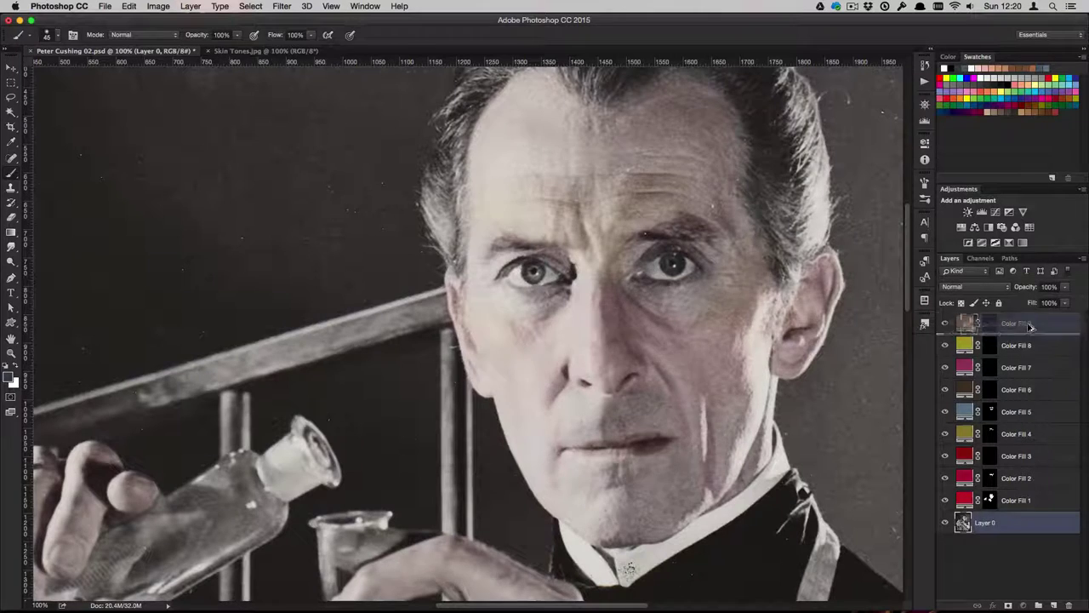
Duplicate the base photo layer to the top of the stack and check the reference chart.
{"action": "left_click_drag", "start_coordinate": [1034, 524], "coordinate": [946, 328]}
{"action": "left_click", "coordinate": [1047, 414]}
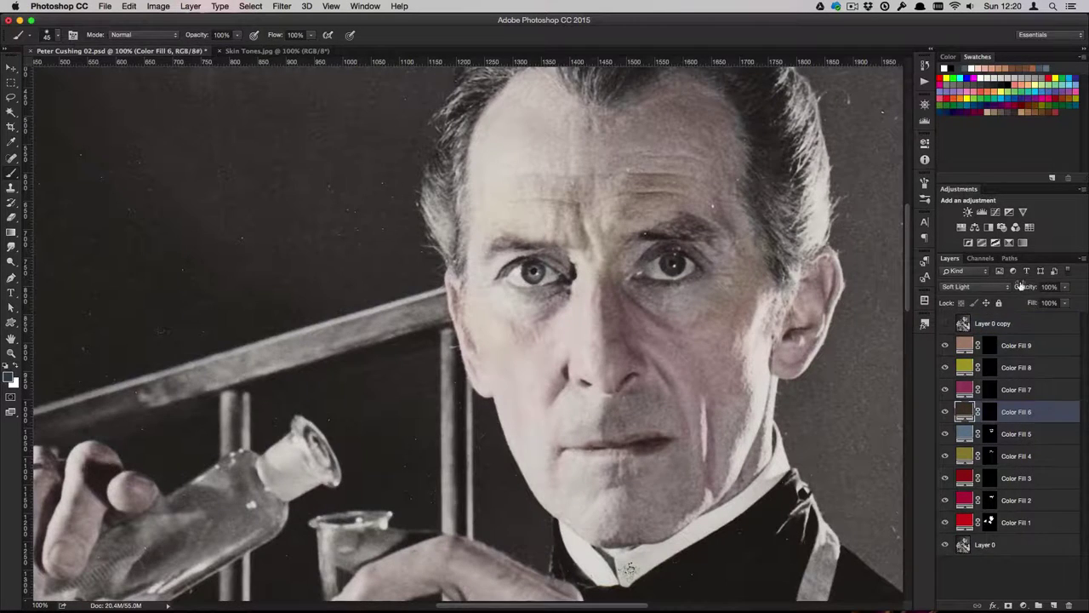
{"action": "left_click", "coordinate": [303, 53]}
{"action": "left_click", "coordinate": [158, 53]}
Fill the Color Fill 6 mask from the saved face selection, switch to a size-16 black brush, and set 20% opacity.
{"action": "left_click", "coordinate": [990, 521], "text": "ctrl"}
{"action": "left_click", "coordinate": [991, 412]}
{"action": "key", "text": "alt+BackSpace"}
{"action": "key", "text": "ctrl+d"}
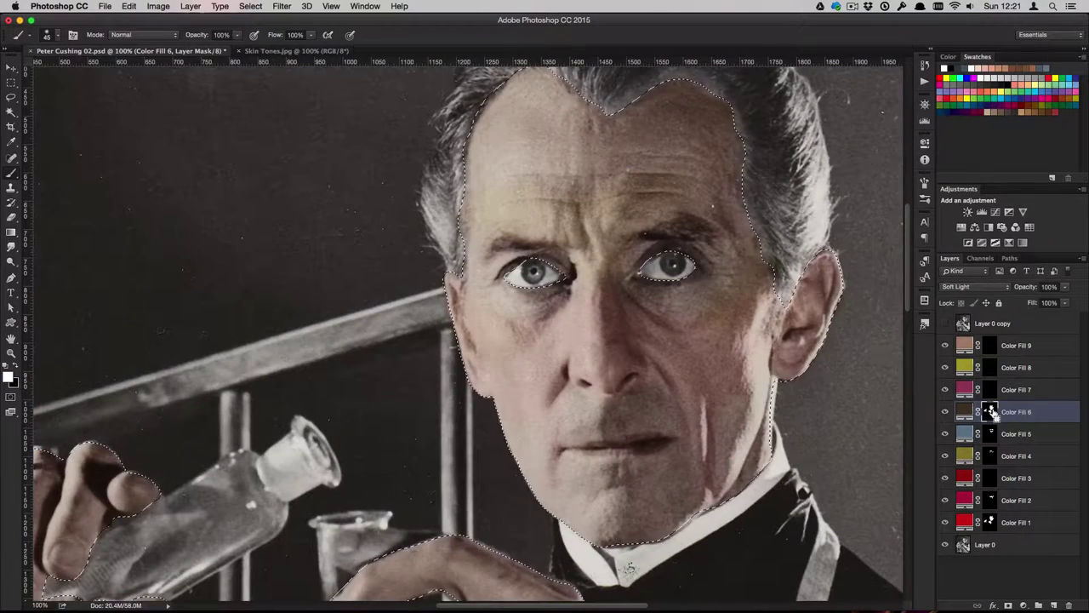
{"action": "left_click", "coordinate": [14, 367]}
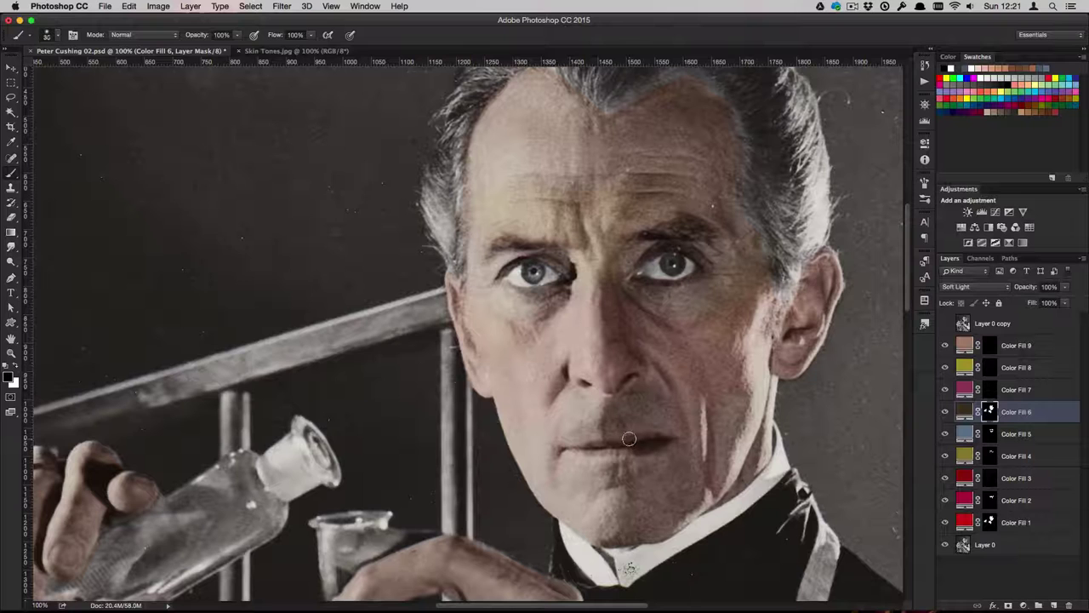
{"action": "key", "text": "bracketleft"}
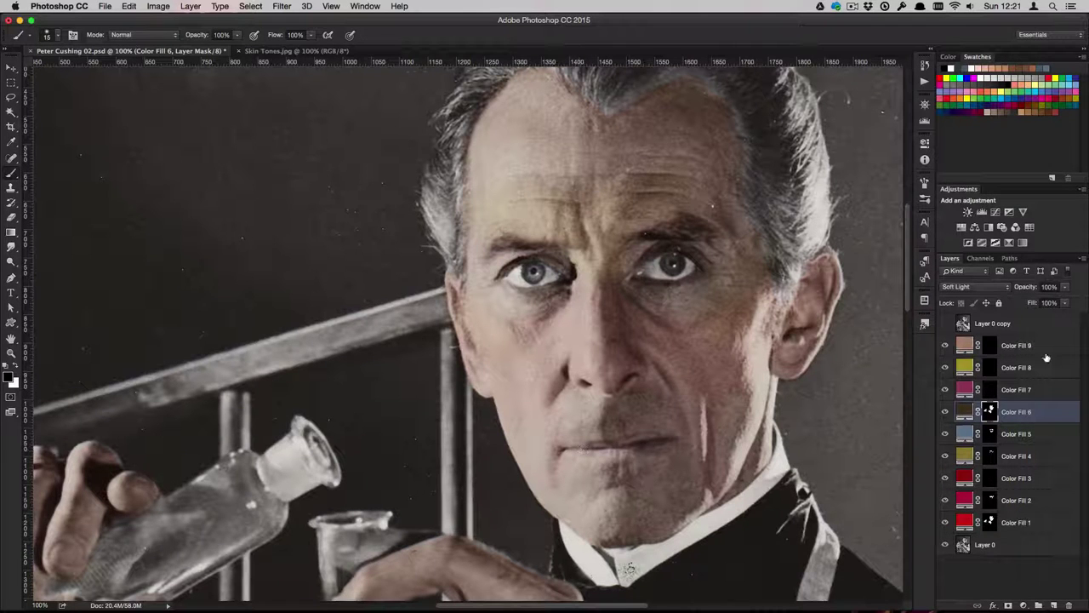
{"action": "key", "text": "ctrl+Tab"}
{"action": "key", "text": "ctrl+Tab"}
{"action": "type", "text": "20"}
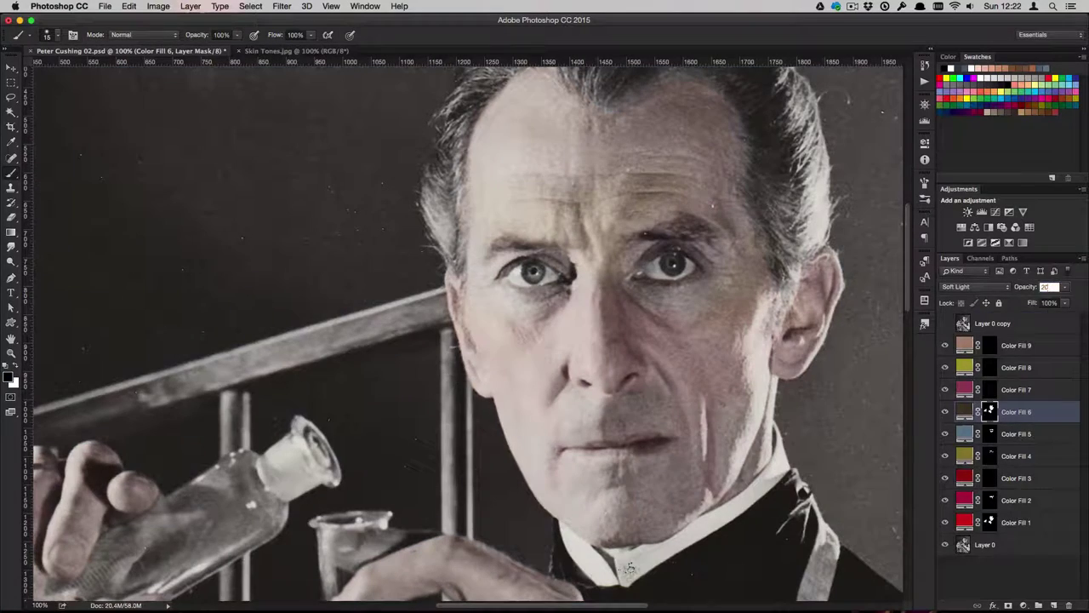
After checking the reference chart, paint pink around the right eye on Color Fill 7.
{"action": "left_click", "coordinate": [261, 52]}
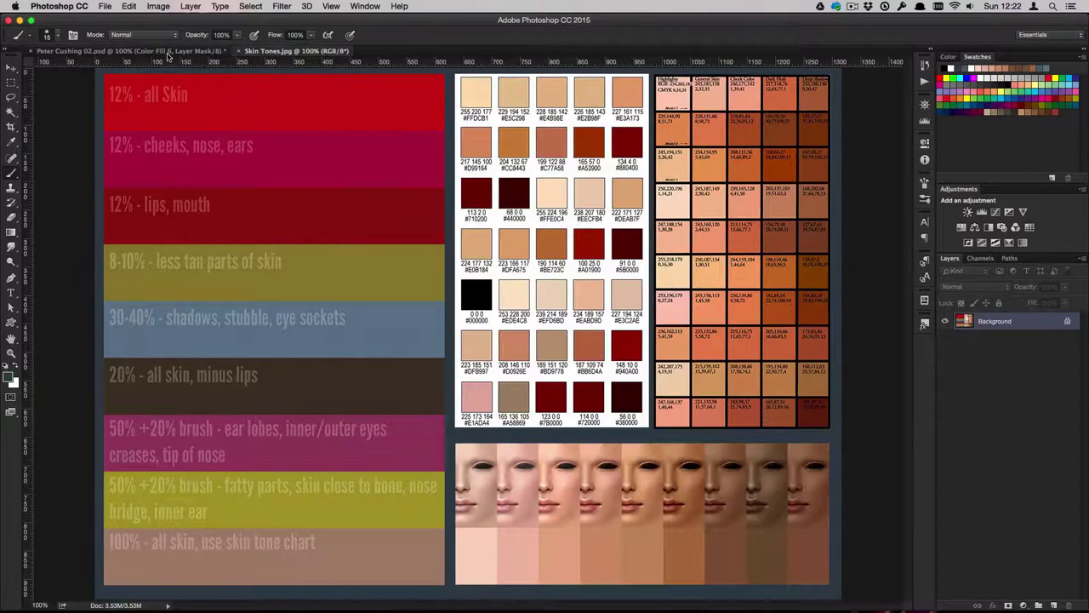
{"action": "left_click", "coordinate": [168, 52]}
{"action": "key", "text": "alt+bracketright"}
{"action": "mouse_move", "coordinate": [640, 295]}
{"action": "left_mouse_down"}
{"action": "mouse_move", "coordinate": [630, 268]}
{"action": "mouse_move", "coordinate": [638, 313]}
{"action": "left_mouse_up"}
{"action": "left_click_drag", "start_coordinate": [673, 255], "coordinate": [715, 281]}
Undo a stray left-eye stroke and paint out excess pink around the right eye on Color Fill 7.
{"action": "mouse_move", "coordinate": [566, 260]}
{"action": "left_mouse_down"}
{"action": "mouse_move", "coordinate": [557, 289]}
{"action": "mouse_move", "coordinate": [565, 280]}
{"action": "left_mouse_up"}
{"action": "key", "text": "ctrl+z"}
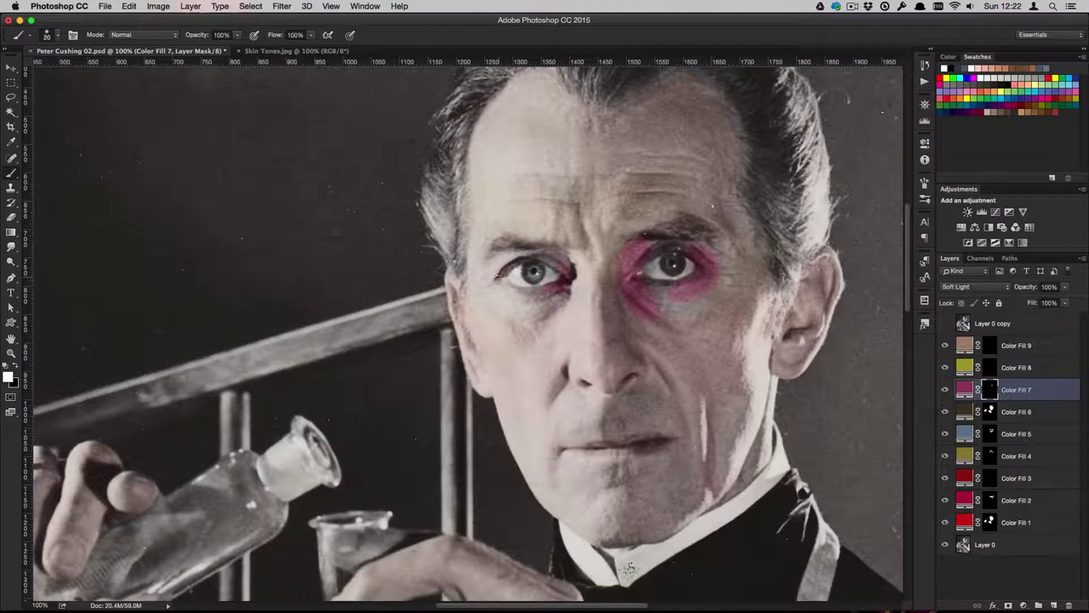
{"action": "key", "text": "x"}
{"action": "left_click_drag", "start_coordinate": [715, 271], "coordinate": [706, 252]}
{"action": "mouse_move", "coordinate": [724, 294]}
{"action": "left_mouse_down"}
{"action": "mouse_move", "coordinate": [634, 290]}
{"action": "mouse_move", "coordinate": [704, 253]}
{"action": "left_mouse_up"}
{"action": "key", "text": "bracketleft"}
{"action": "key", "text": "x"}
{"action": "mouse_move", "coordinate": [664, 298]}
{"action": "left_mouse_down"}
{"action": "mouse_move", "coordinate": [627, 275]}
{"action": "mouse_move", "coordinate": [668, 296]}
{"action": "left_mouse_up"}
Paint pink around both eyes and the ear, checking the skin tones chart.
{"action": "left_click_drag", "start_coordinate": [536, 293], "coordinate": [566, 262]}
{"action": "left_click_drag", "start_coordinate": [830, 271], "coordinate": [799, 321]}
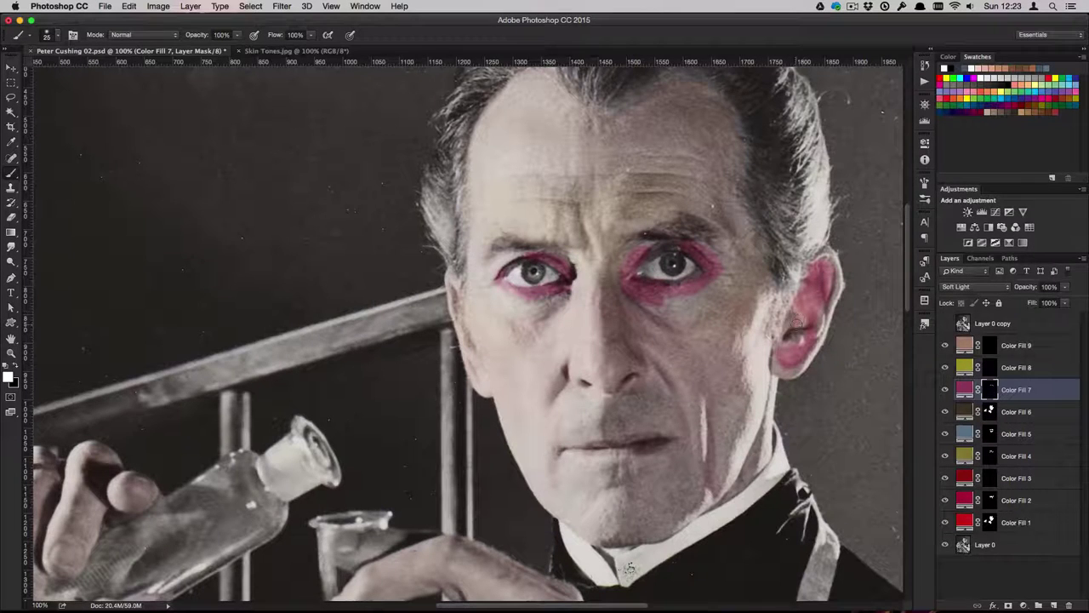
{"action": "left_click", "coordinate": [290, 51]}
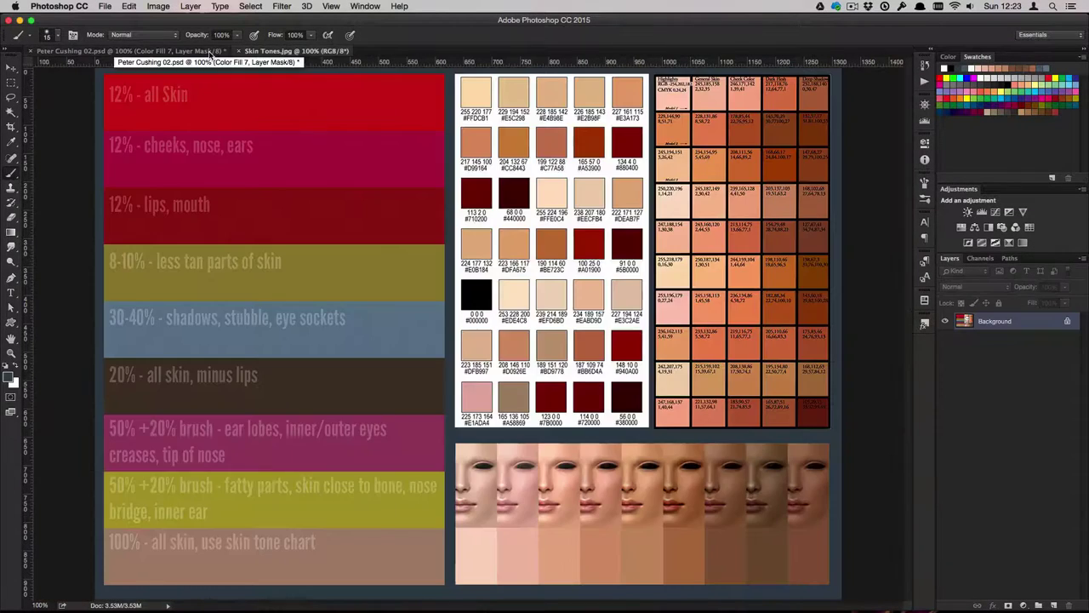
{"action": "left_click", "coordinate": [210, 53]}
Tint the cheek creases, nose tip and left upper eyelid pink, then set 20% opacity.
{"action": "left_click_drag", "start_coordinate": [708, 405], "coordinate": [709, 502]}
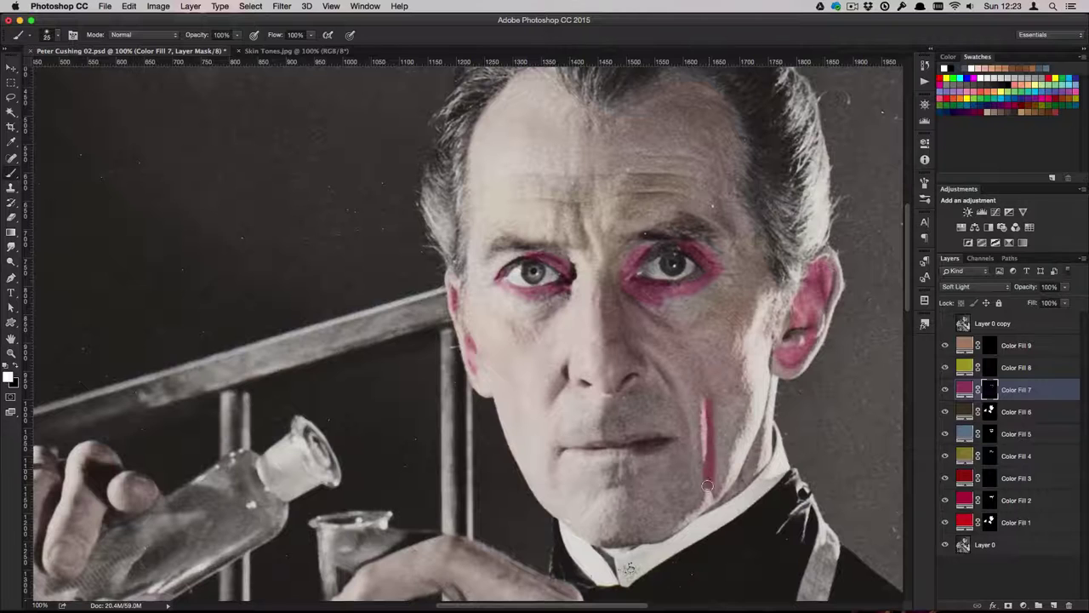
{"action": "left_click_drag", "start_coordinate": [649, 356], "coordinate": [687, 451]}
{"action": "left_click_drag", "start_coordinate": [566, 369], "coordinate": [551, 416]}
{"action": "mouse_move", "coordinate": [604, 338]}
{"action": "left_mouse_down"}
{"action": "mouse_move", "coordinate": [619, 383]}
{"action": "mouse_move", "coordinate": [584, 366]}
{"action": "mouse_move", "coordinate": [613, 383]}
{"action": "left_mouse_up"}
{"action": "left_click_drag", "start_coordinate": [525, 259], "coordinate": [501, 266]}
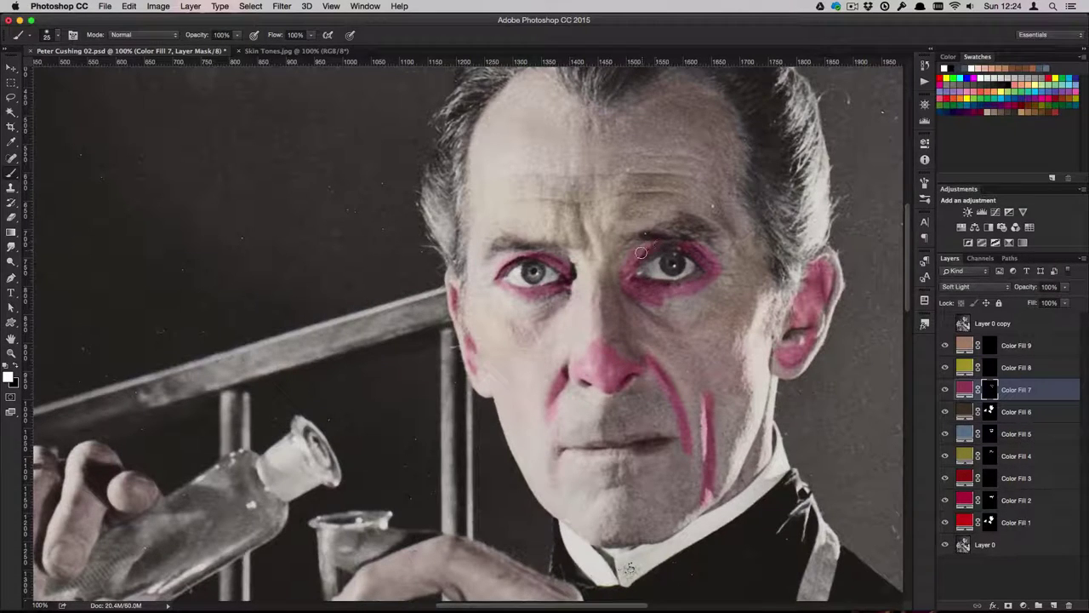
{"action": "type", "text": "20"}
{"action": "key", "text": "Return"}
On Color Fill 8, brush yellow at 20% brush opacity between the eyebrows and across the forehead.
{"action": "left_click", "coordinate": [1016, 367]}
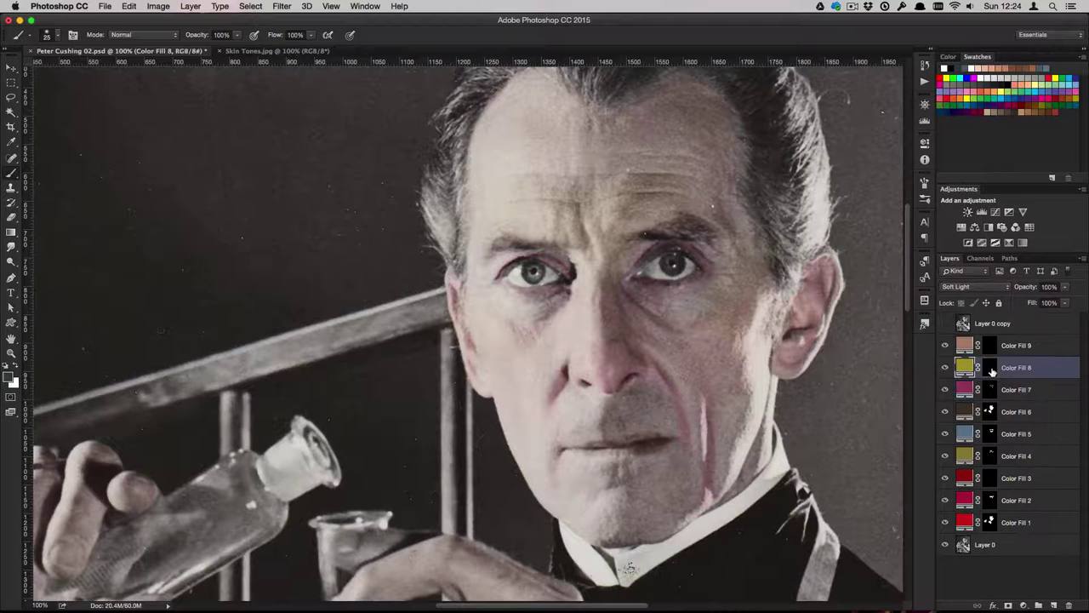
{"action": "left_click", "coordinate": [296, 51]}
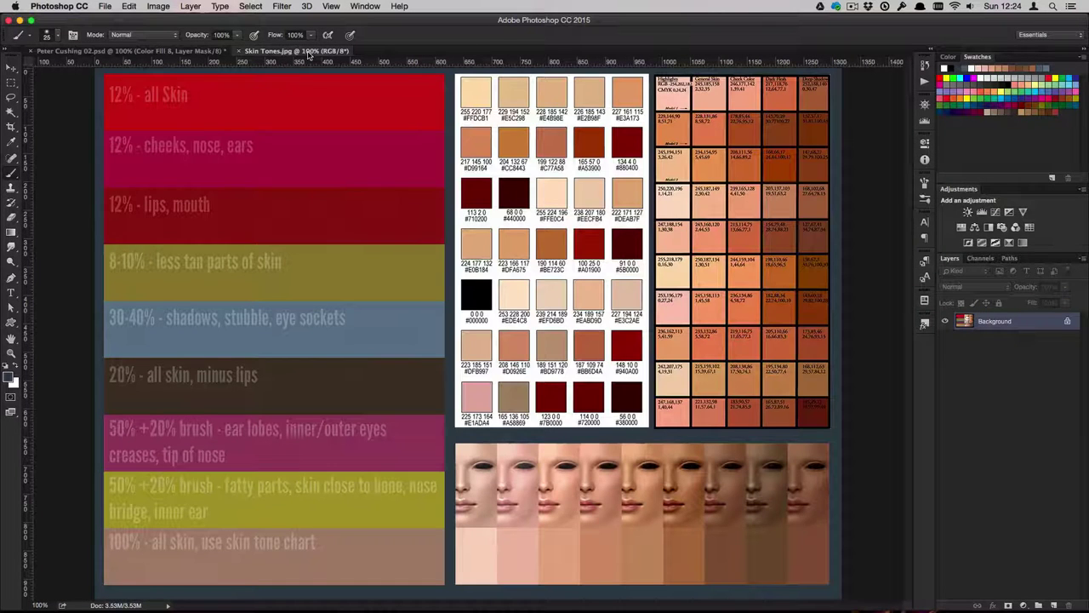
{"action": "left_click", "coordinate": [204, 52]}
{"action": "key", "text": "2"}
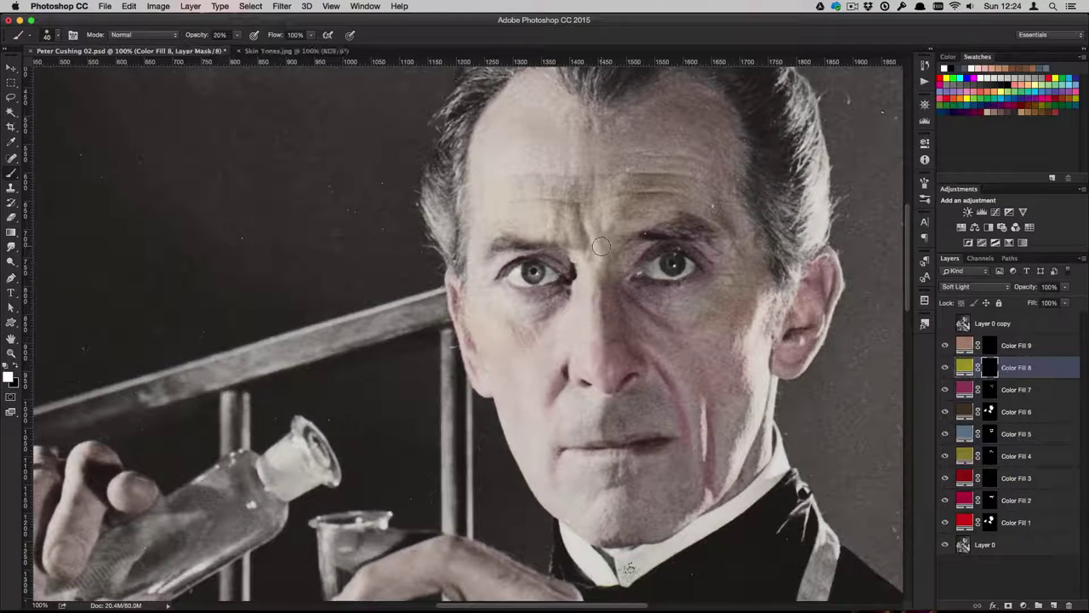
{"action": "left_click_drag", "start_coordinate": [600, 285], "coordinate": [593, 260]}
{"action": "left_click_drag", "start_coordinate": [698, 195], "coordinate": [562, 200]}
{"action": "left_click", "coordinate": [315, 52]}
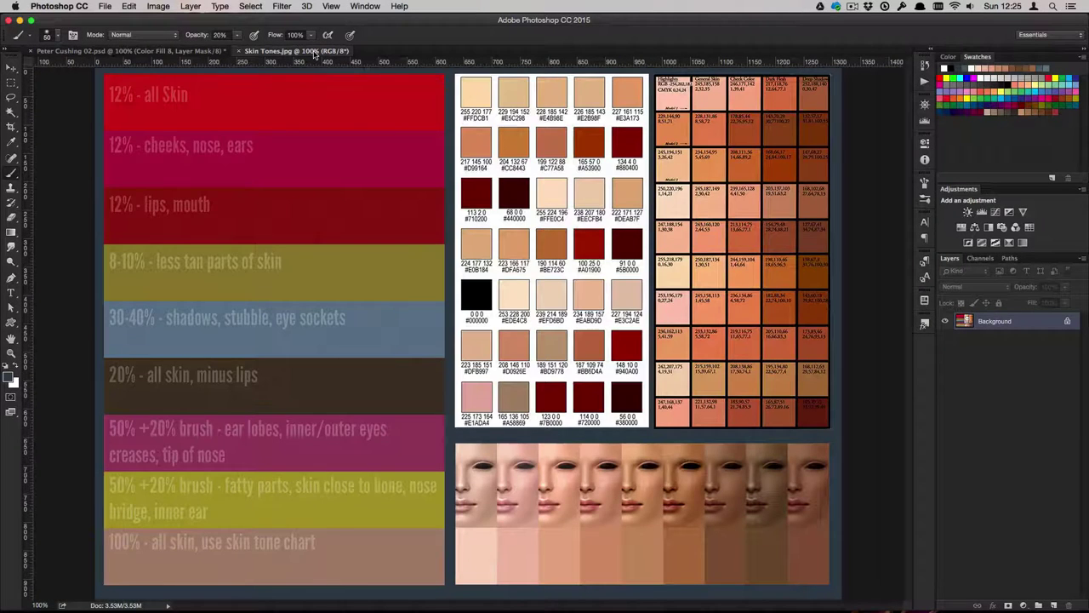
{"action": "left_click", "coordinate": [128, 51]}
Reset Color Fill 7 to 100% opacity, clear its mask around the face, and brush a faint stroke above the left eye.
{"action": "left_click", "coordinate": [991, 391]}
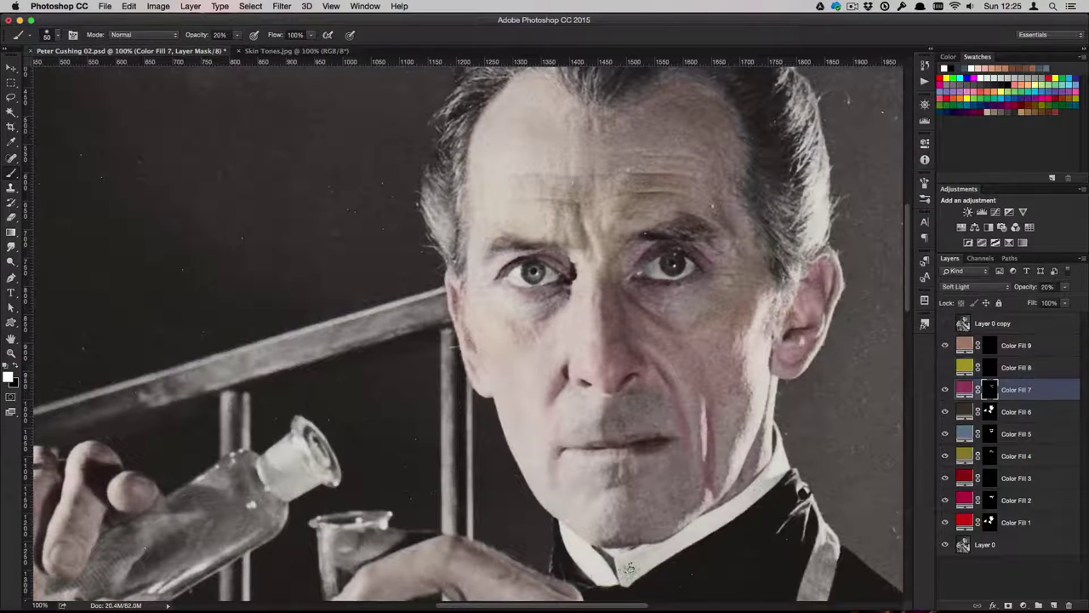
{"action": "double_click", "coordinate": [1048, 287]}
{"action": "type", "text": "100"}
{"action": "key", "text": "Return"}
{"action": "key", "text": "l"}
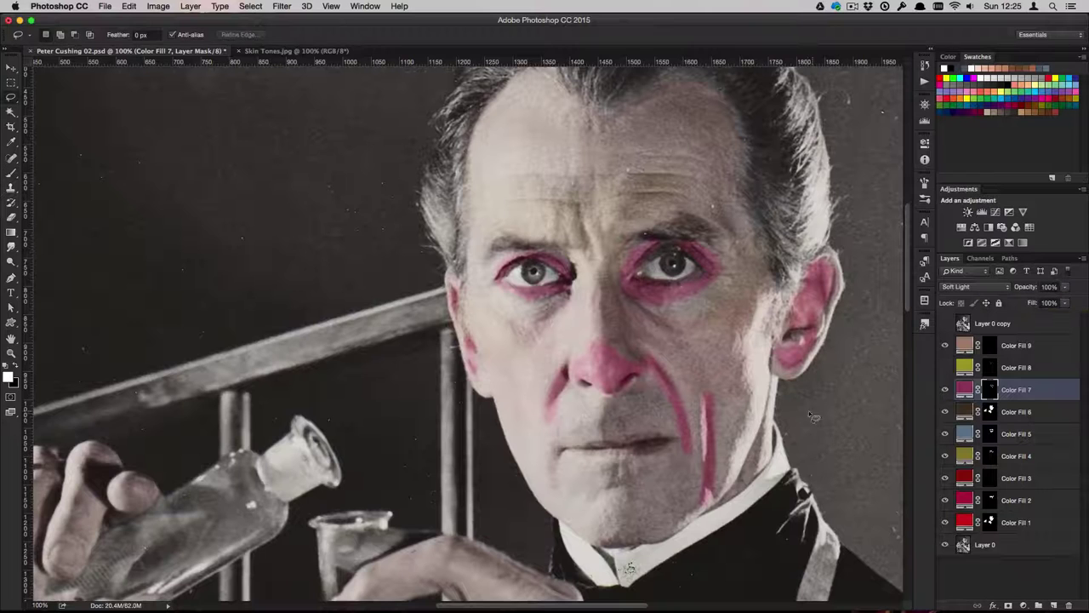
{"action": "left_click_drag", "start_coordinate": [813, 417], "coordinate": [839, 431]}
{"action": "key", "text": "Delete"}
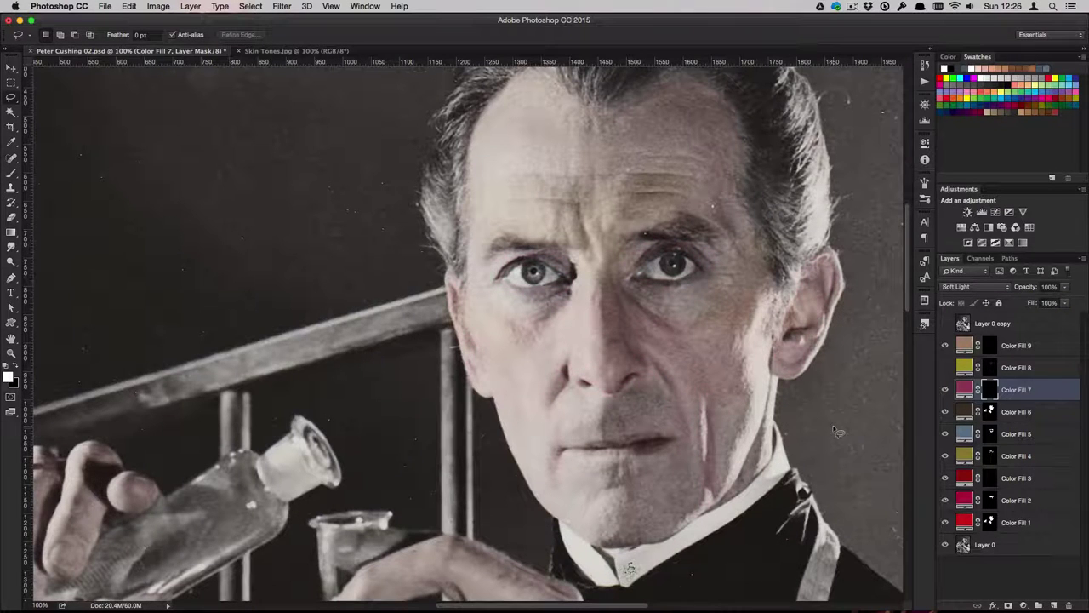
{"action": "key", "text": "b"}
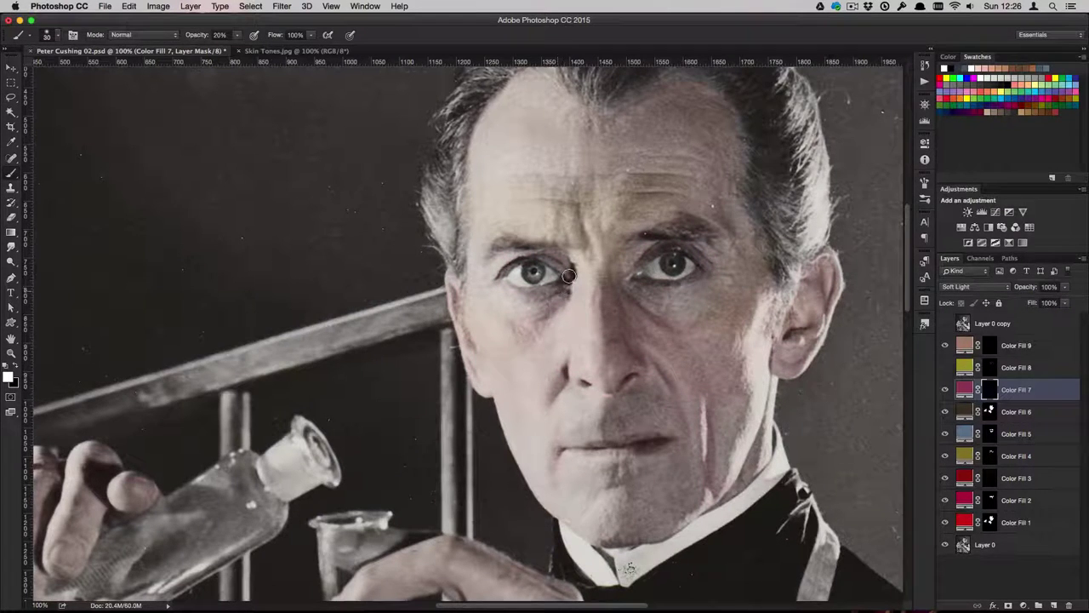
{"action": "left_click_drag", "start_coordinate": [496, 282], "coordinate": [500, 254]}
Turn on and select the yellow Color Fill 8 layer, comparing with the Skin Tones chart.
{"action": "left_click", "coordinate": [317, 52]}
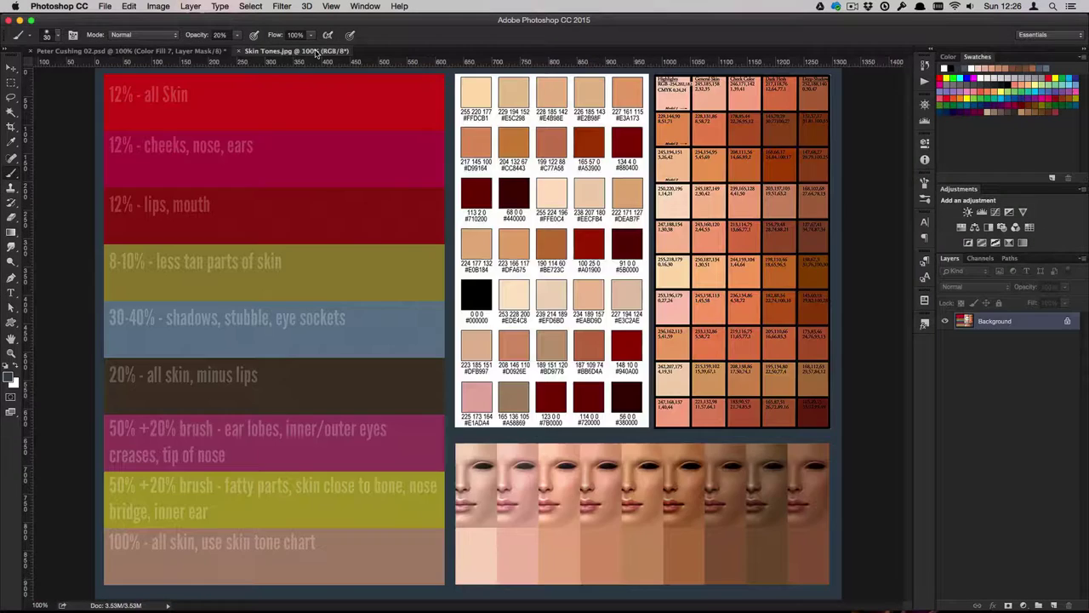
{"action": "key", "text": "ctrl+Tab"}
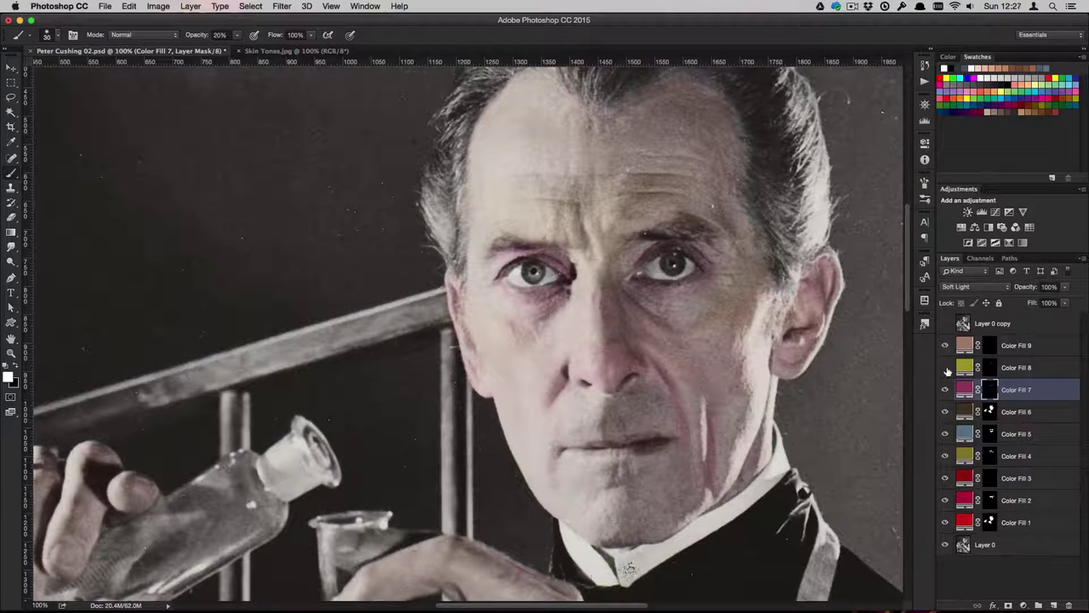
{"action": "left_click", "coordinate": [944, 367]}
{"action": "left_click", "coordinate": [1016, 367]}
{"action": "left_click", "coordinate": [281, 52]}
{"action": "key", "text": "ctrl+Tab"}
{"action": "left_click", "coordinate": [1033, 390]}
Set Color Fill 7 to 50% and fill Color Fill 9's mask white over the face and hands selection.
{"action": "type", "text": "50"}
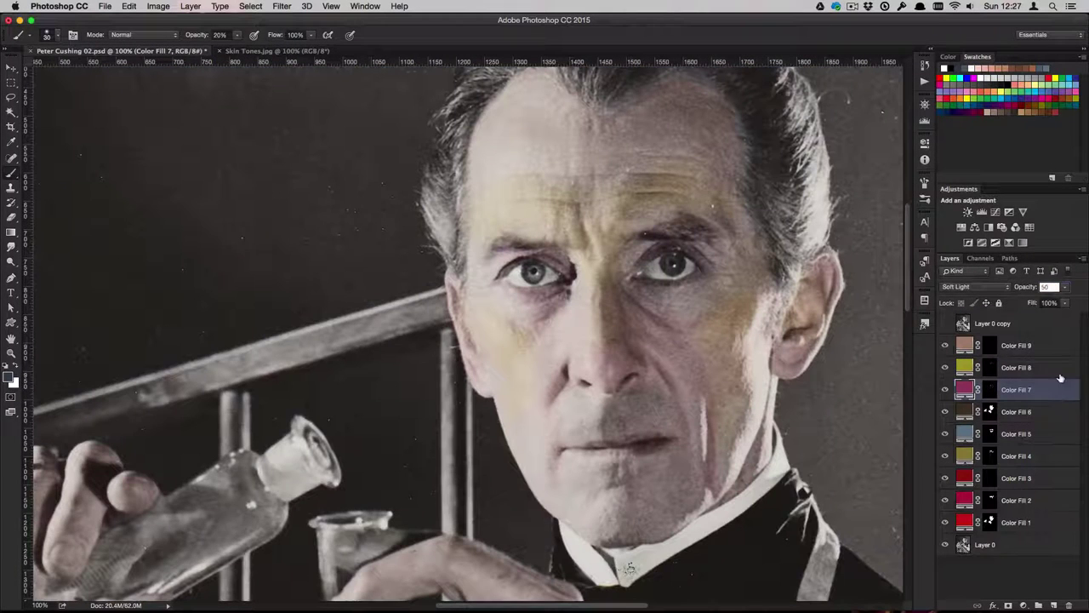
{"action": "left_click", "coordinate": [1016, 345]}
{"action": "key", "text": "ctrl+Tab"}
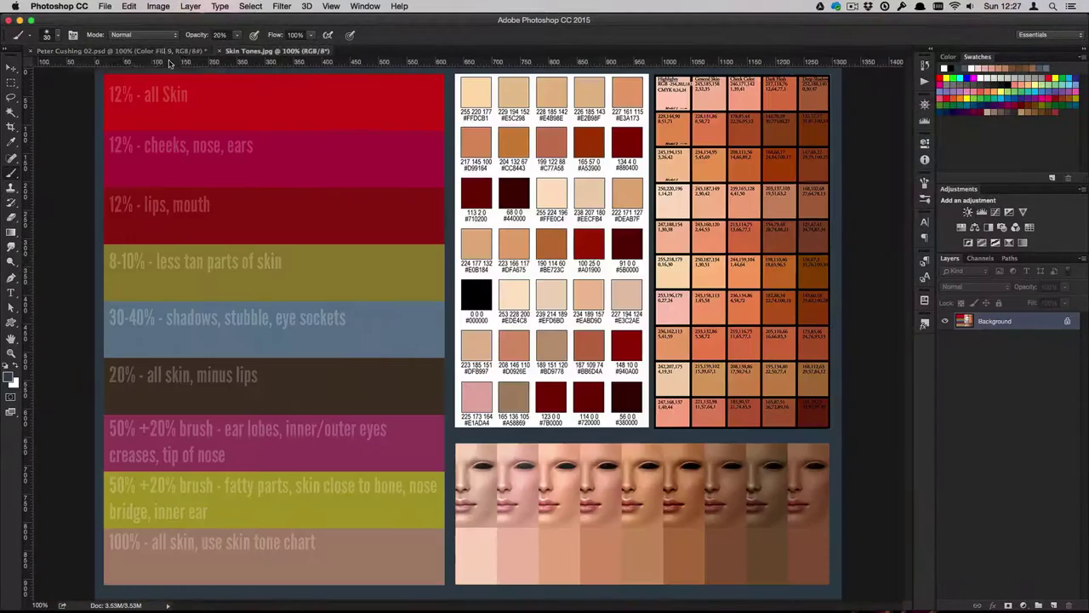
{"action": "left_click", "coordinate": [164, 52]}
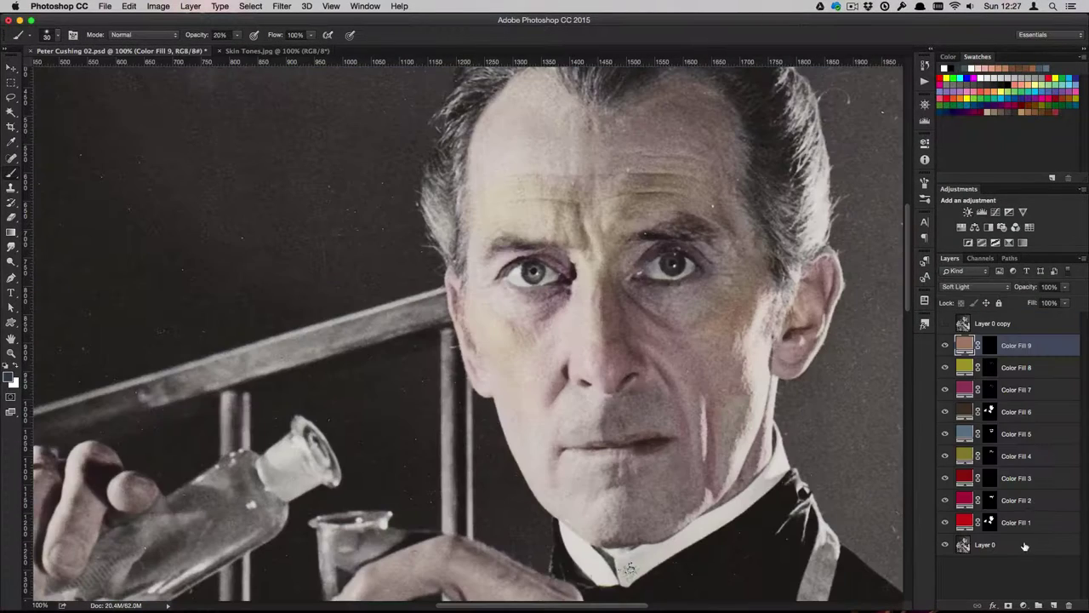
{"action": "left_click", "coordinate": [990, 521], "text": "super"}
{"action": "left_click", "coordinate": [990, 345]}
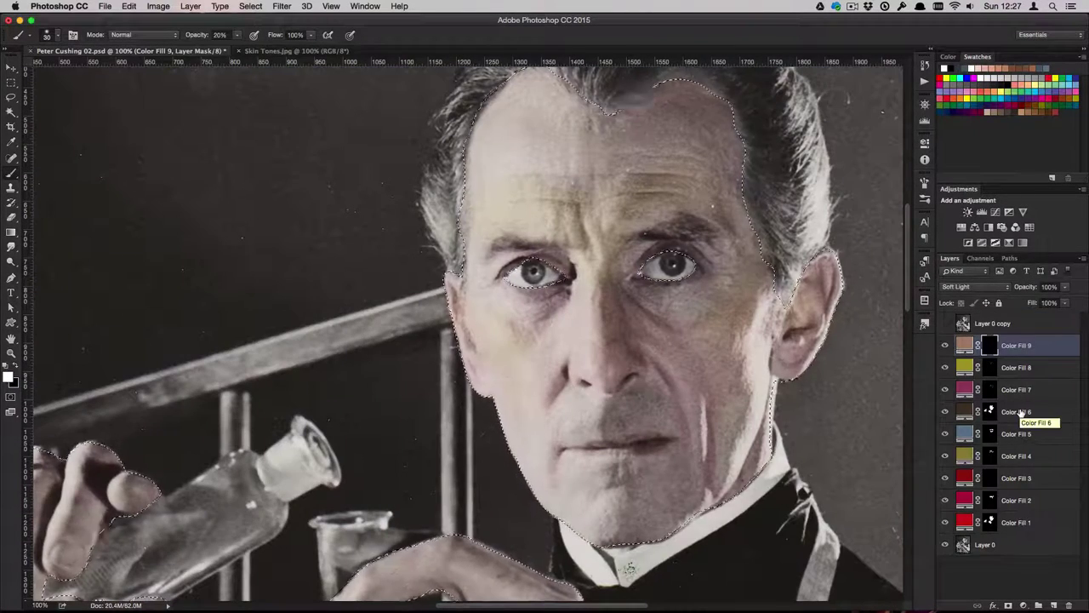
{"action": "key", "text": "alt+Delete"}
{"action": "key", "text": "super+d"}
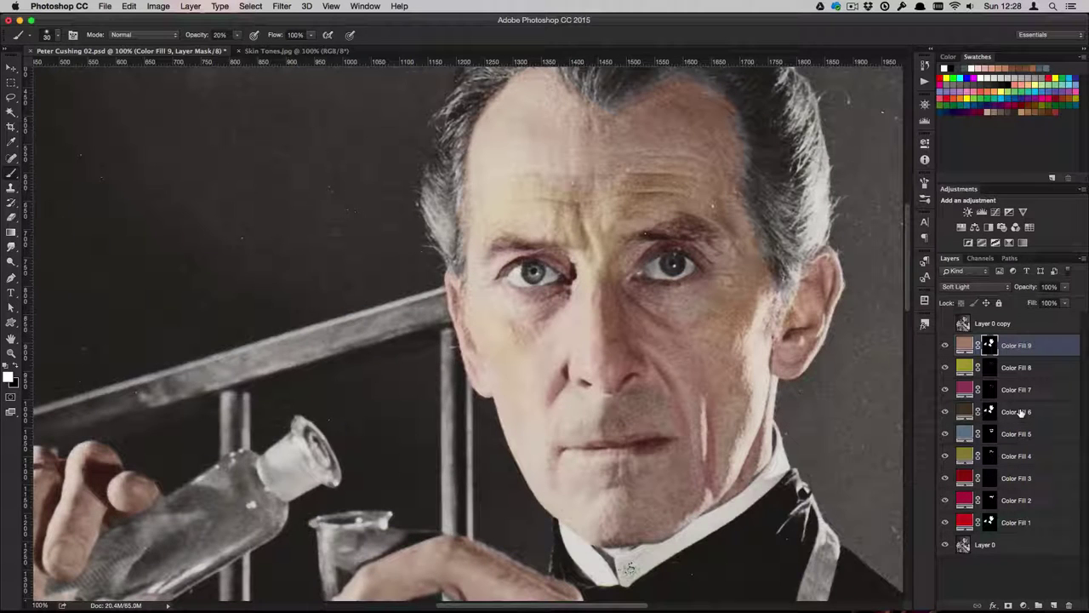
Drag the faces strip from Skin Tones.jpg into the portrait and sample a brown from it for Color Fill 9.
{"action": "left_click", "coordinate": [325, 55]}
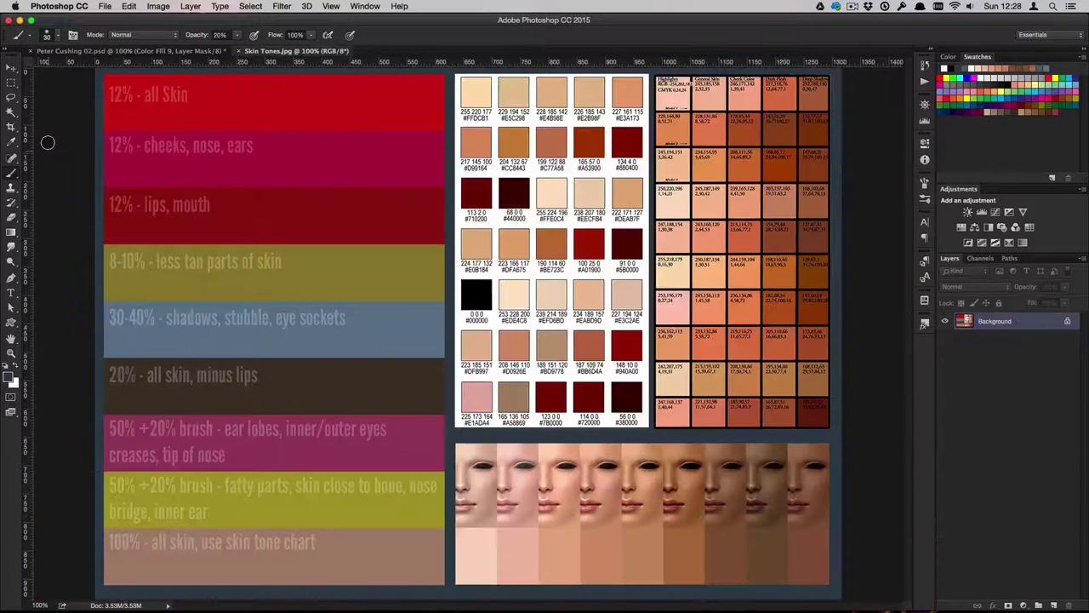
{"action": "left_click", "coordinate": [15, 70]}
{"action": "left_click_drag", "start_coordinate": [738, 509], "coordinate": [324, 144]}
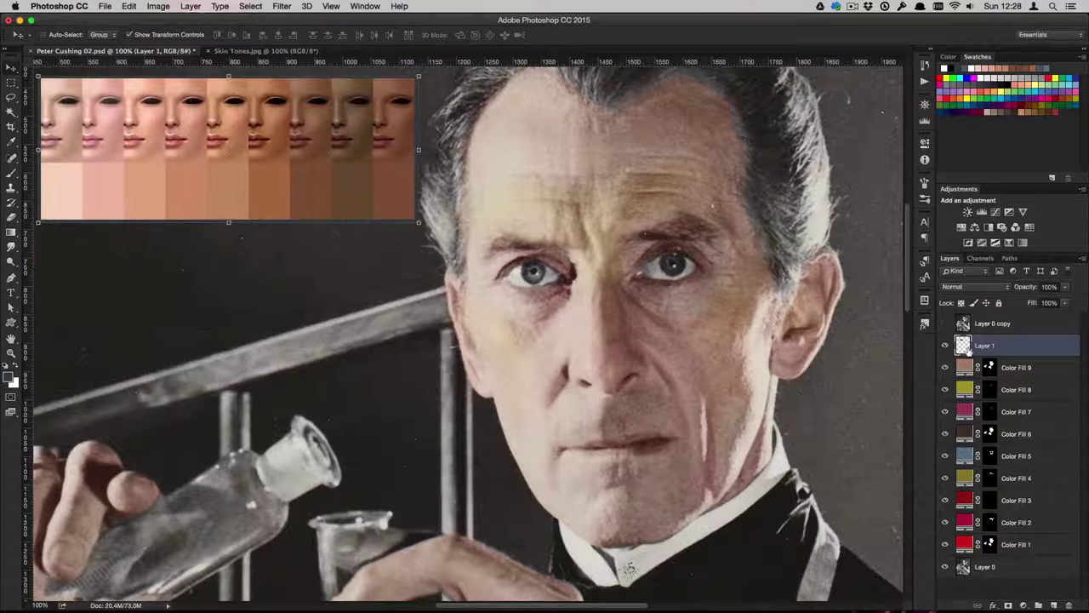
{"action": "double_click", "coordinate": [967, 368]}
{"action": "left_click", "coordinate": [311, 186]}
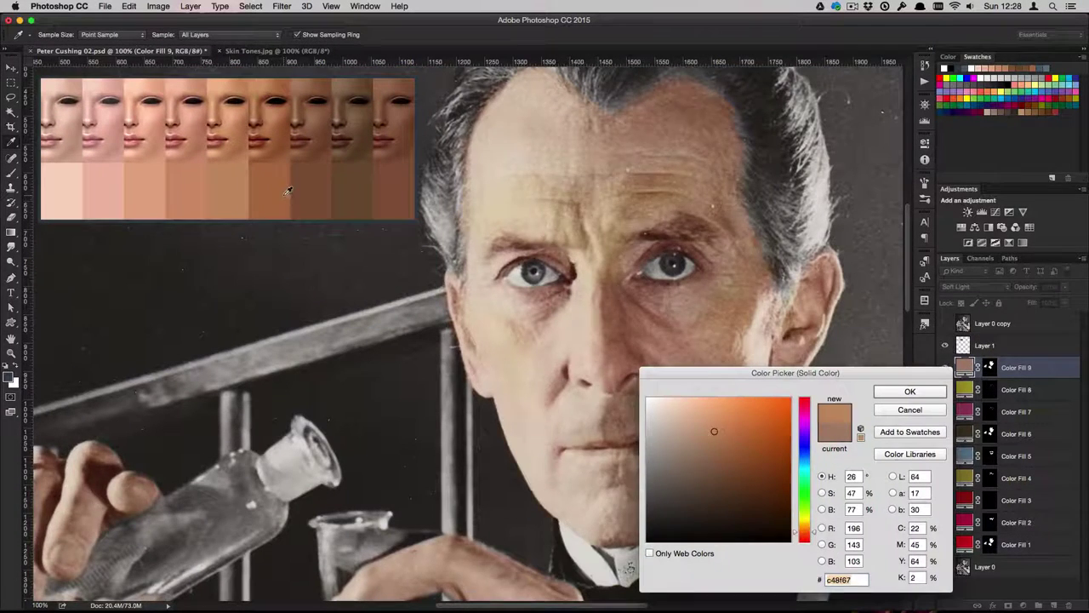
{"action": "left_click", "coordinate": [908, 393]}
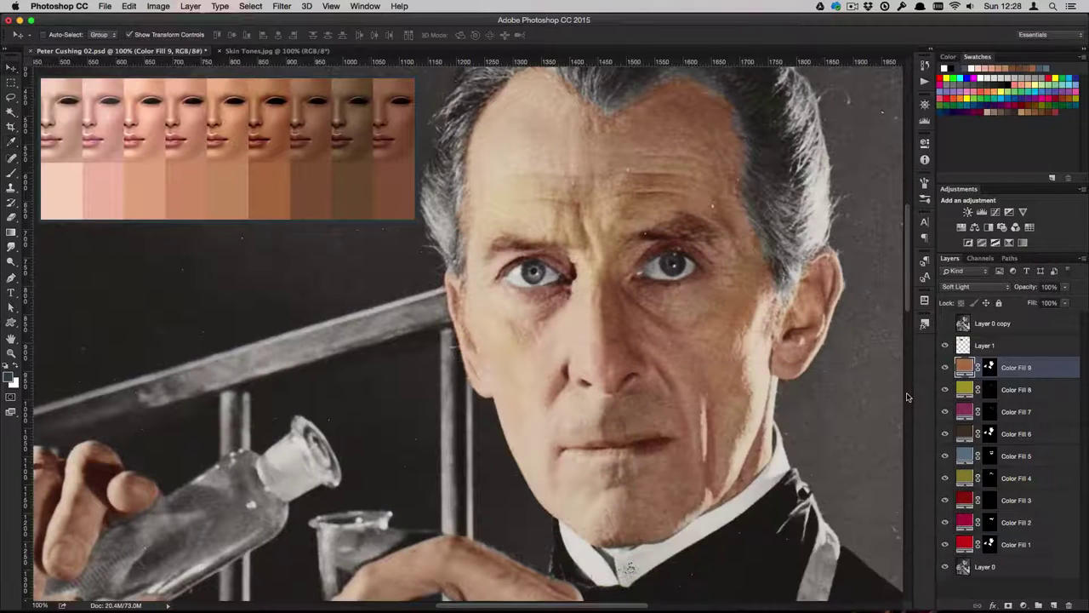
{"action": "key", "text": "super+0"}
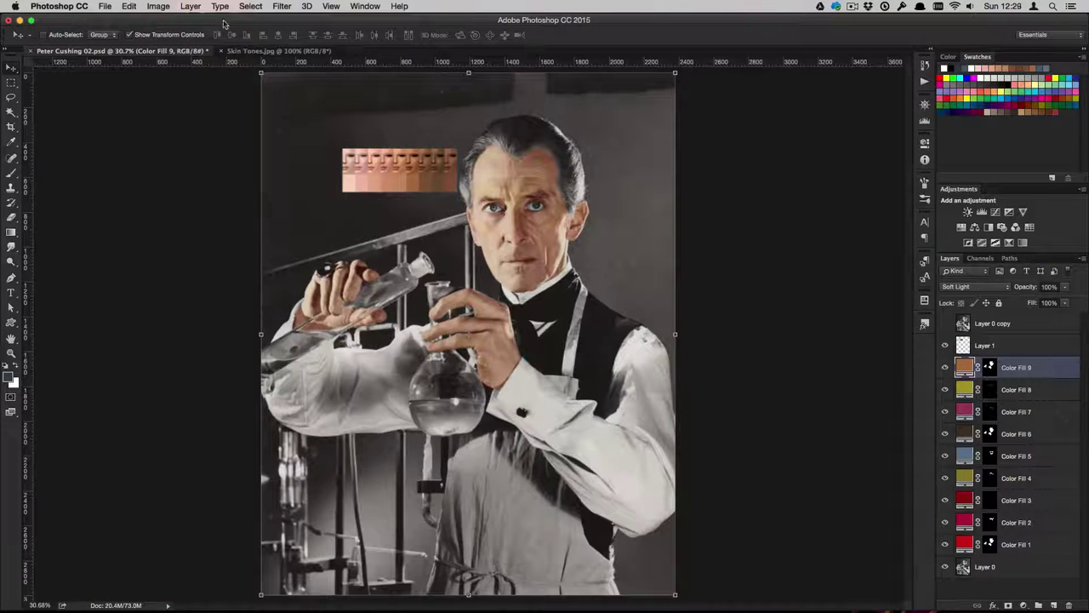
Add a clipped Hue/Saturation adjustment layer with increased saturation.
{"action": "left_click", "coordinate": [195, 7]}
{"action": "left_click", "coordinate": [372, 210]}
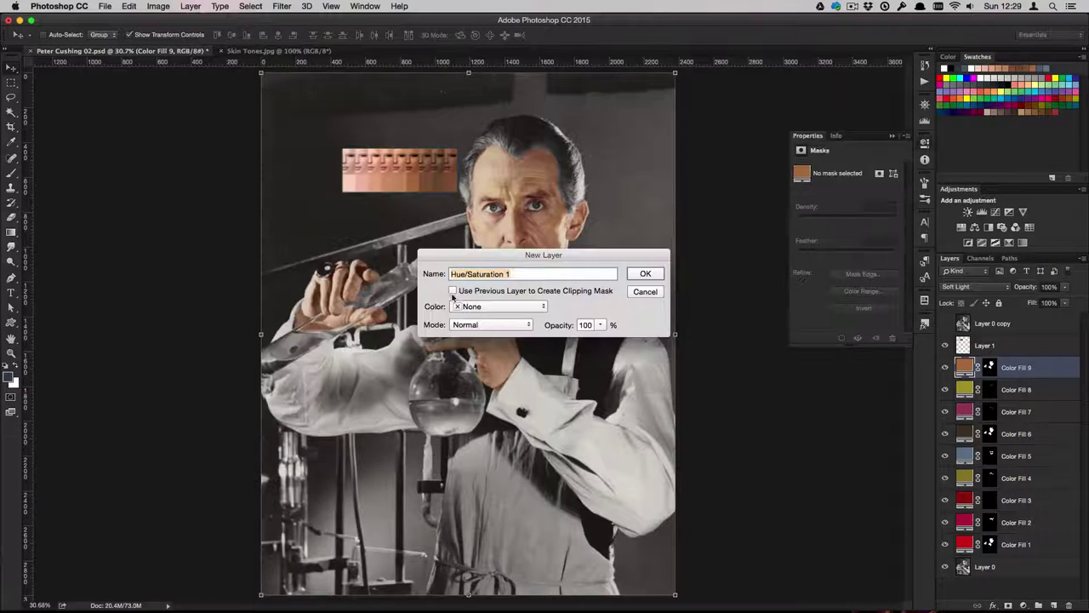
{"action": "left_click", "coordinate": [646, 274]}
{"action": "left_click_drag", "start_coordinate": [855, 246], "coordinate": [860, 247]}
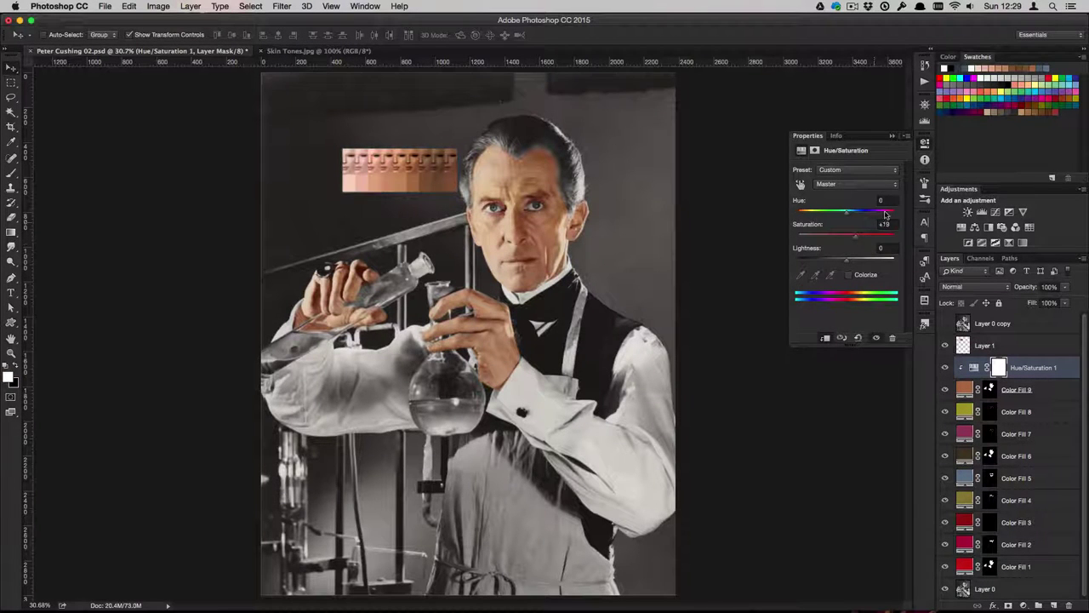
{"action": "left_click", "coordinate": [892, 135]}
Enlarge the skin-tone strip, move it to the lower middle, and resample Color Fill 9's colour from it.
{"action": "left_click", "coordinate": [985, 345]}
{"action": "key", "text": "ctrl+t"}
{"action": "left_click_drag", "start_coordinate": [343, 192], "coordinate": [331, 200]}
{"action": "left_click_drag", "start_coordinate": [400, 174], "coordinate": [392, 475]}
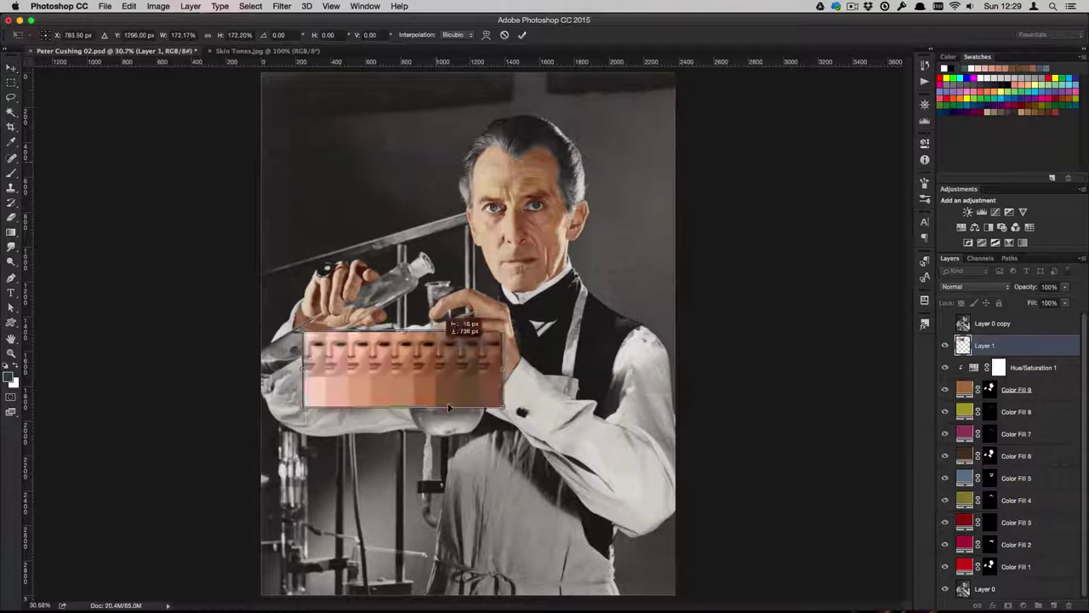
{"action": "key", "text": "Return"}
{"action": "double_click", "coordinate": [965, 390]}
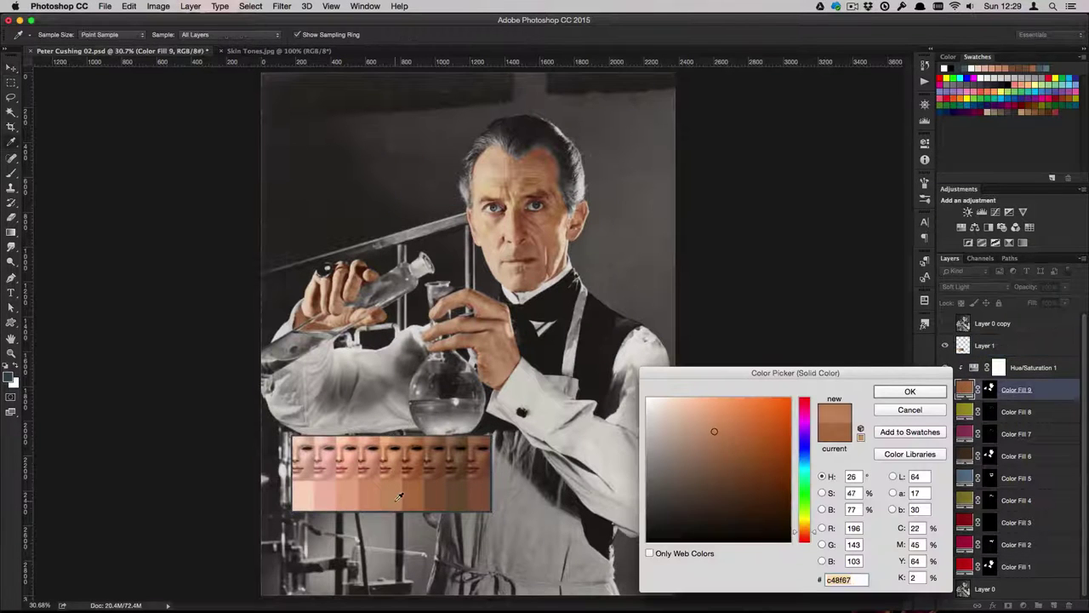
{"action": "left_click", "coordinate": [418, 498]}
Confirm the sampled skin brown for Color Fill 9 and adjust Color Fill 1's opacity.
{"action": "left_click", "coordinate": [915, 396]}
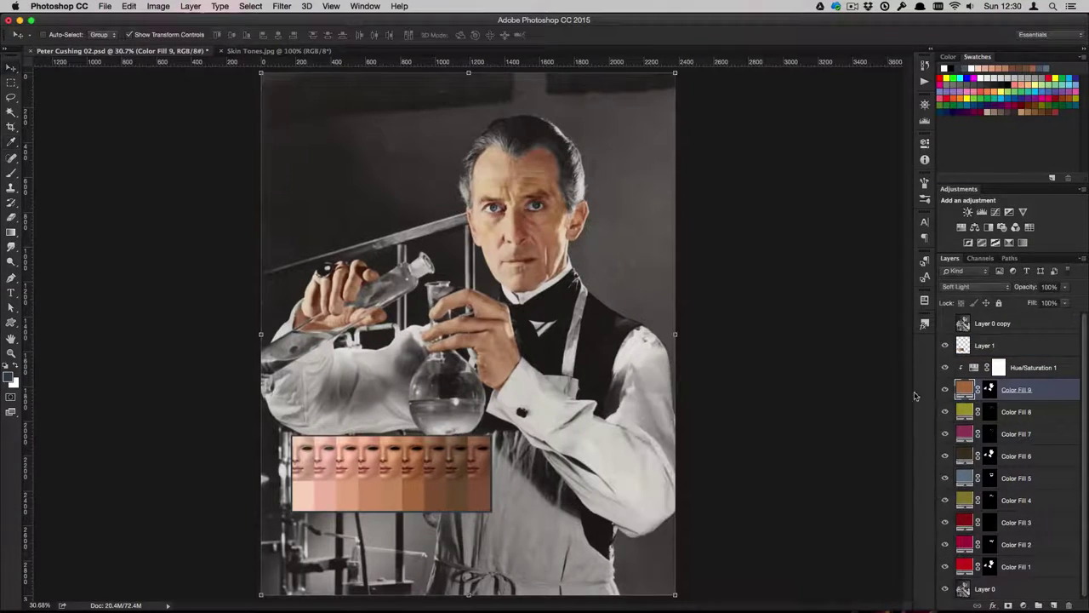
{"action": "left_click", "coordinate": [990, 414]}
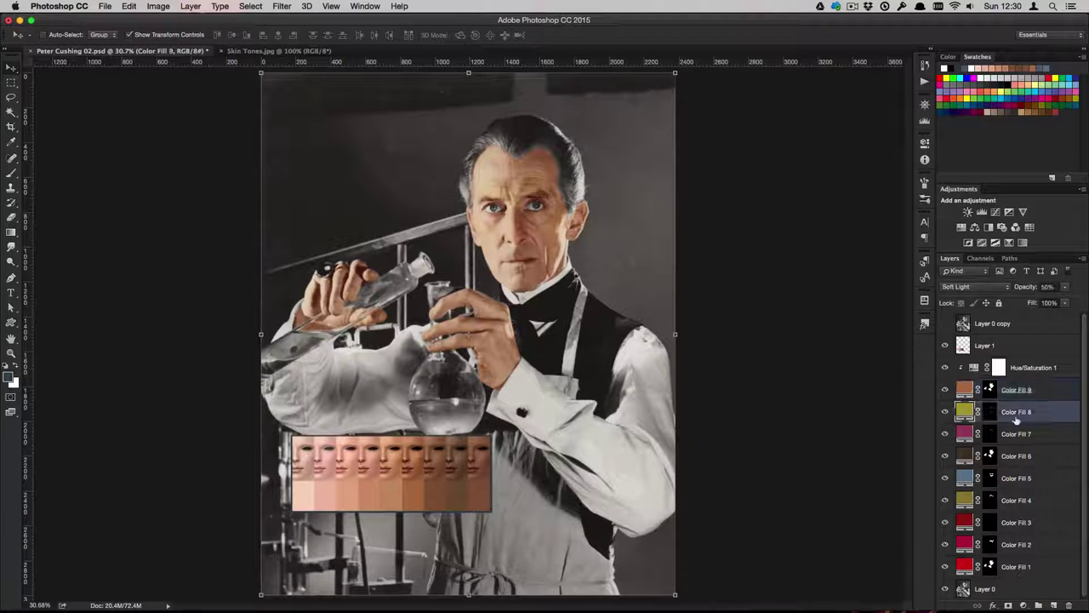
{"action": "left_click", "coordinate": [996, 433]}
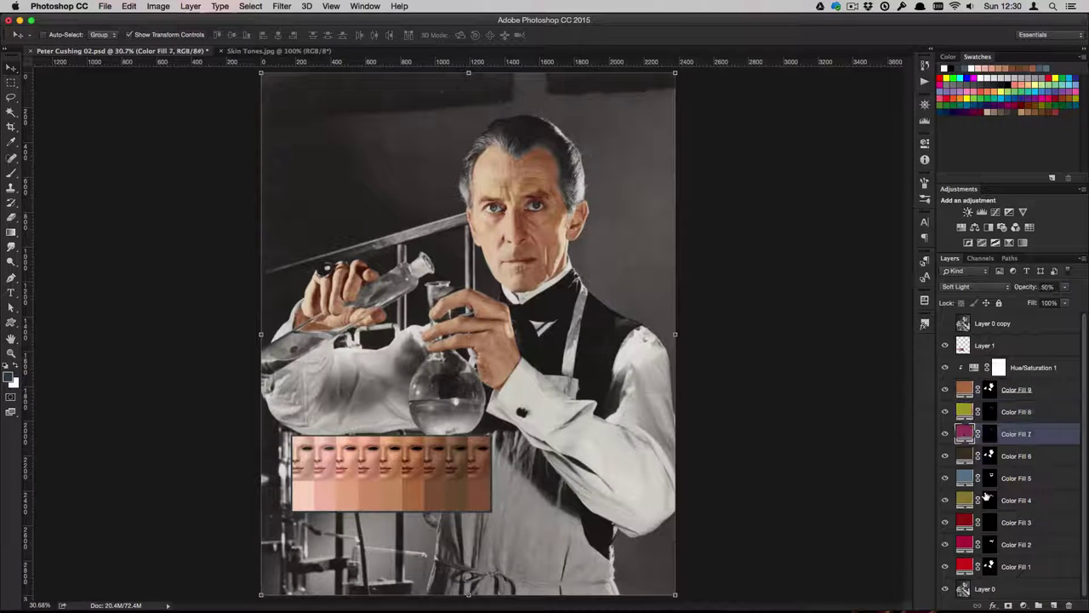
{"action": "left_click", "coordinate": [989, 573]}
{"action": "left_click_drag", "start_coordinate": [1026, 289], "coordinate": [998, 291]}
Leave Color Fill 2 at 12% opacity and raise Color Fill 6 to 43%.
{"action": "left_click", "coordinate": [1056, 546]}
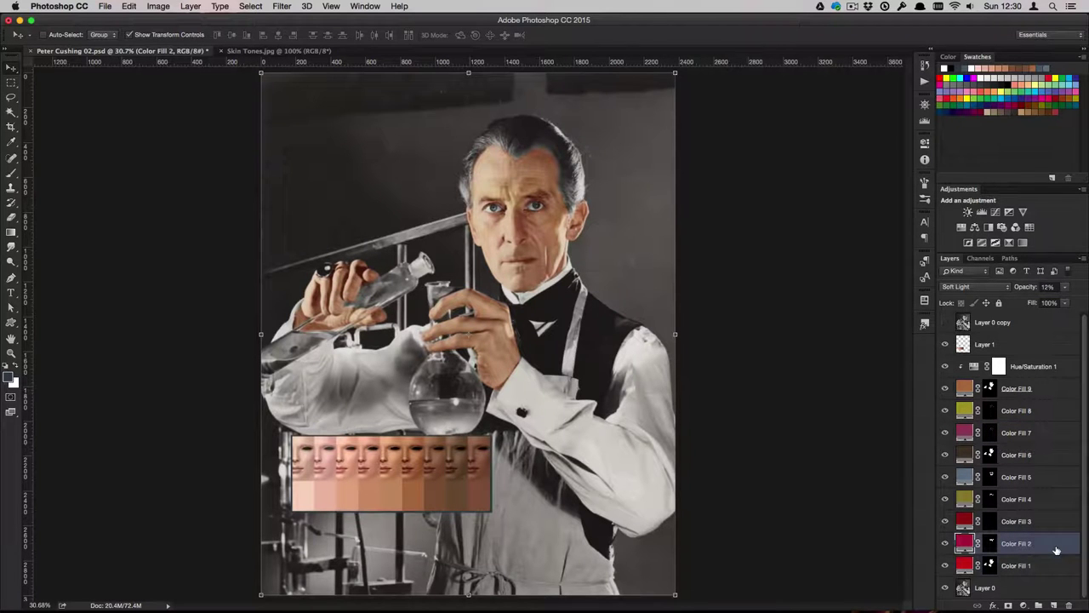
{"action": "left_click", "coordinate": [995, 433]}
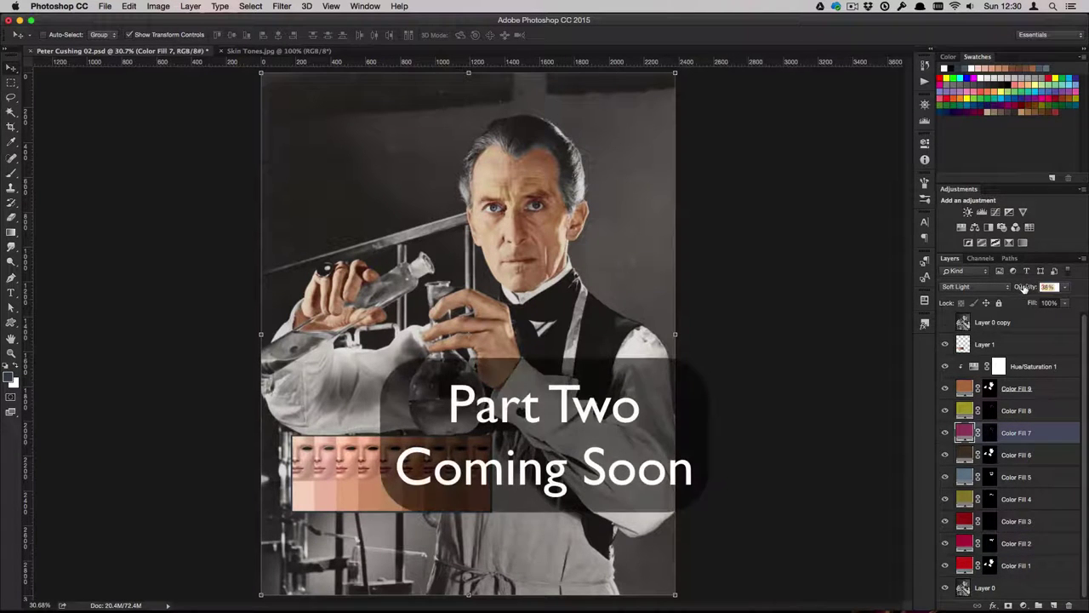
{"action": "left_click", "coordinate": [1053, 455]}
{"action": "left_click_drag", "start_coordinate": [1008, 290], "coordinate": [1031, 290]}
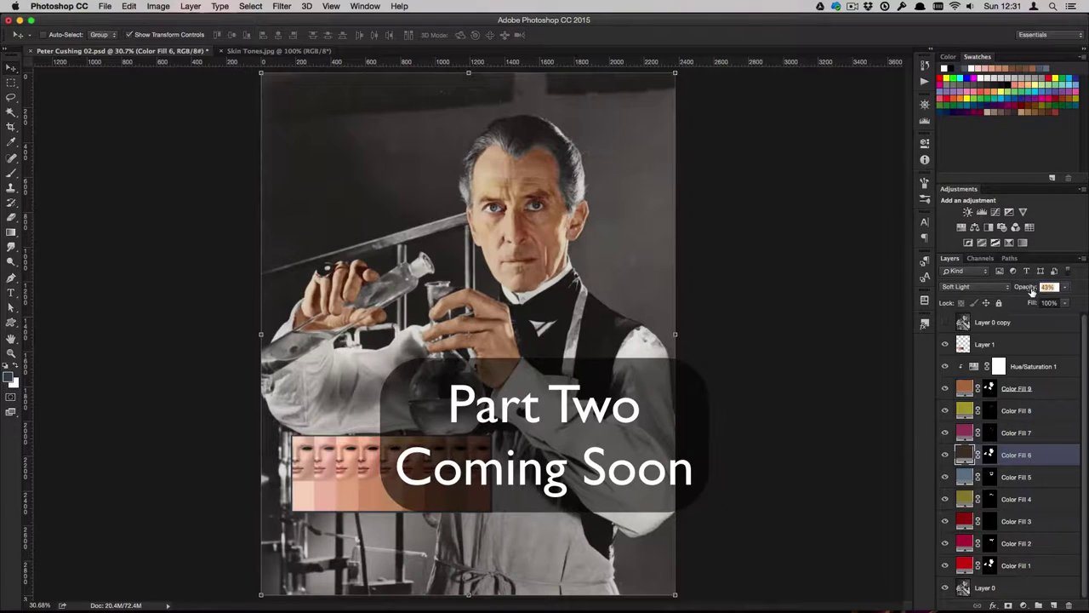